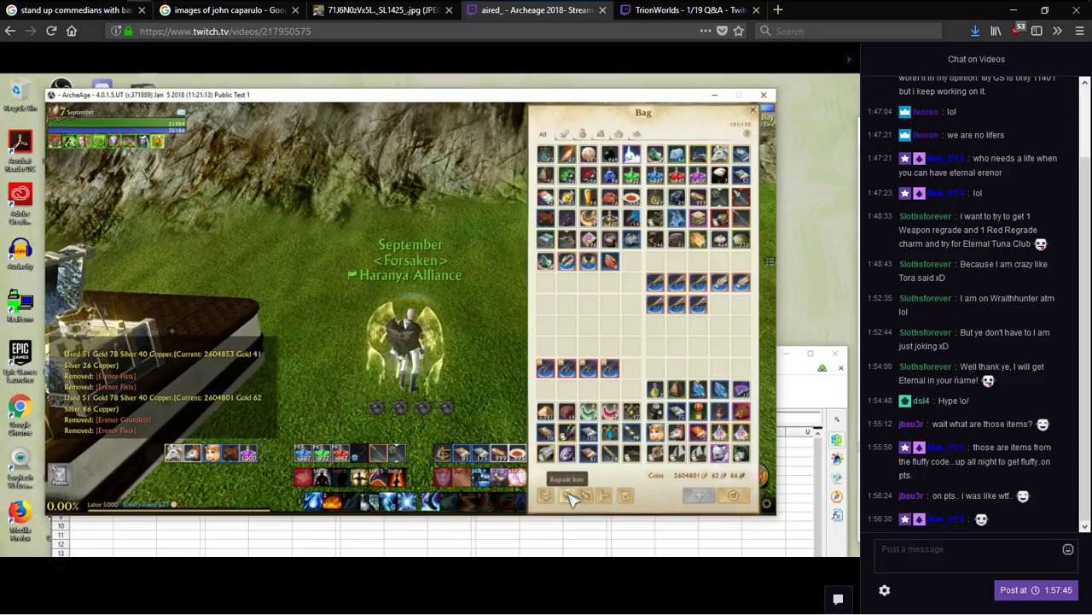
click(570, 496)
right_click(654, 283)
right_click(720, 284)
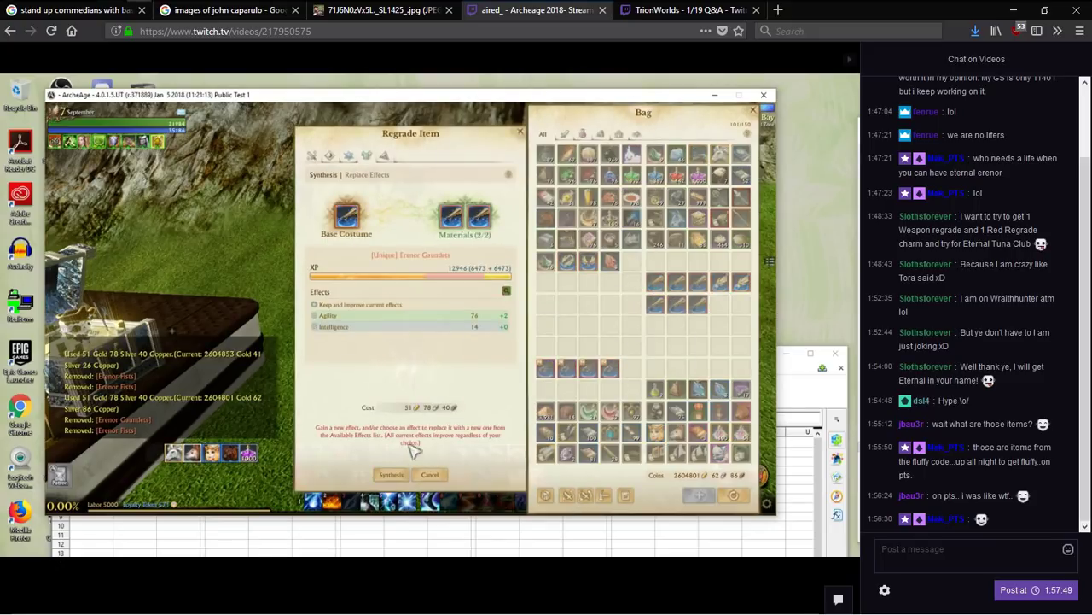
click(391, 474)
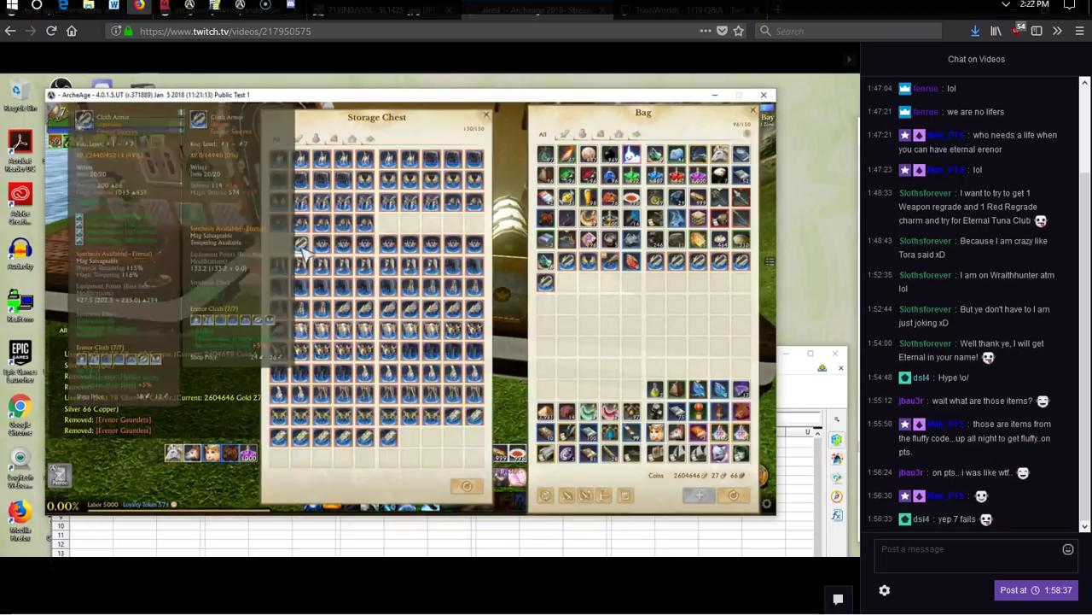
mouse_move(420, 329)
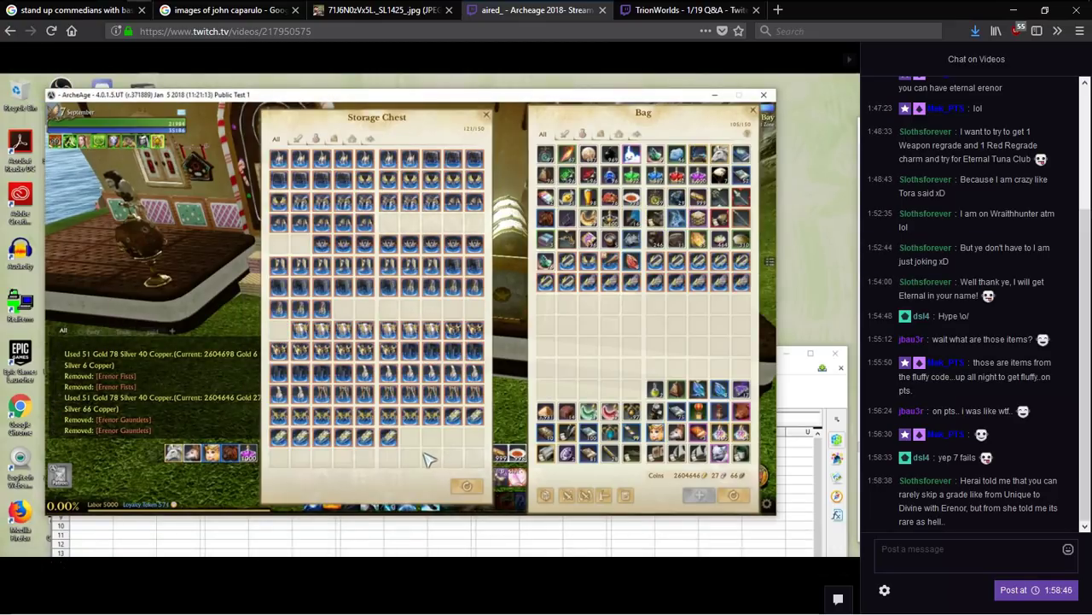
Switch to ErenorProcRates.ods in OpenOffice Calc and examine the Armor success and fail counts and the other item sections.
key(alt+Tab)
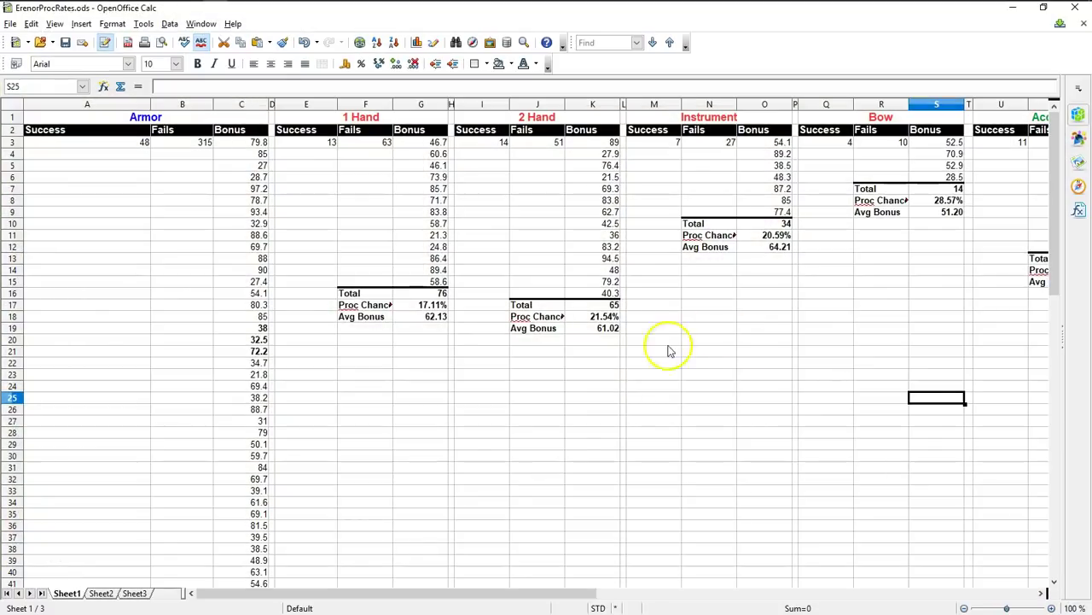
click(517, 435)
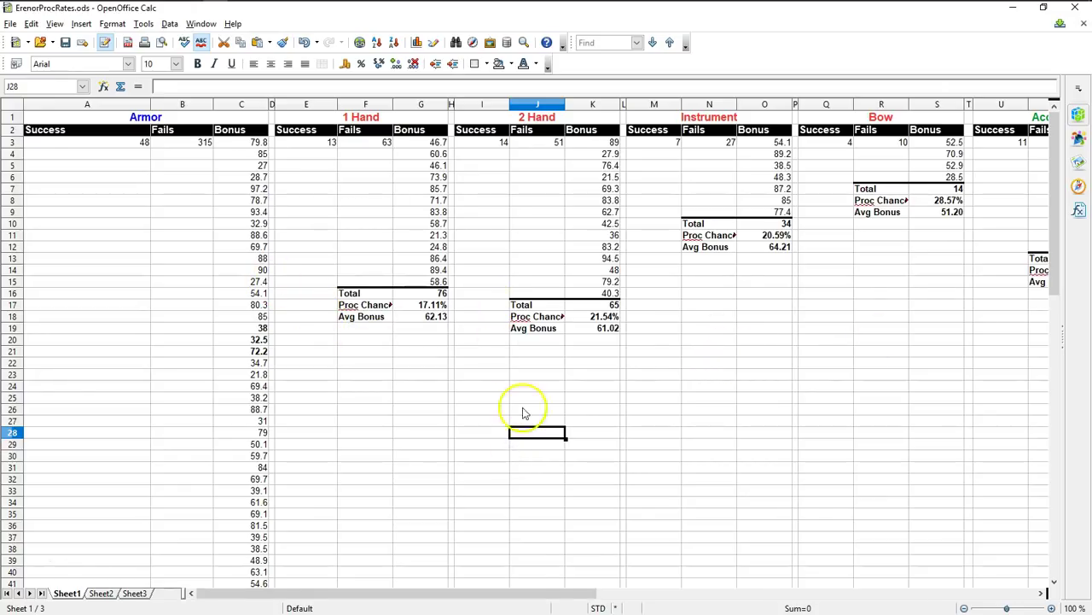
drag(441, 597, 440, 597)
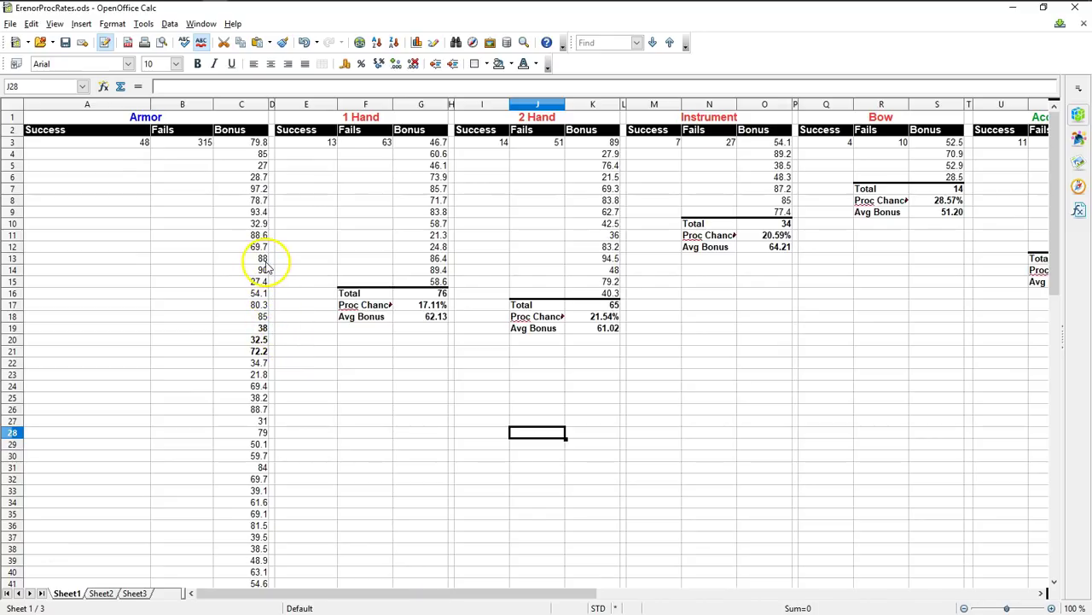
click(104, 143)
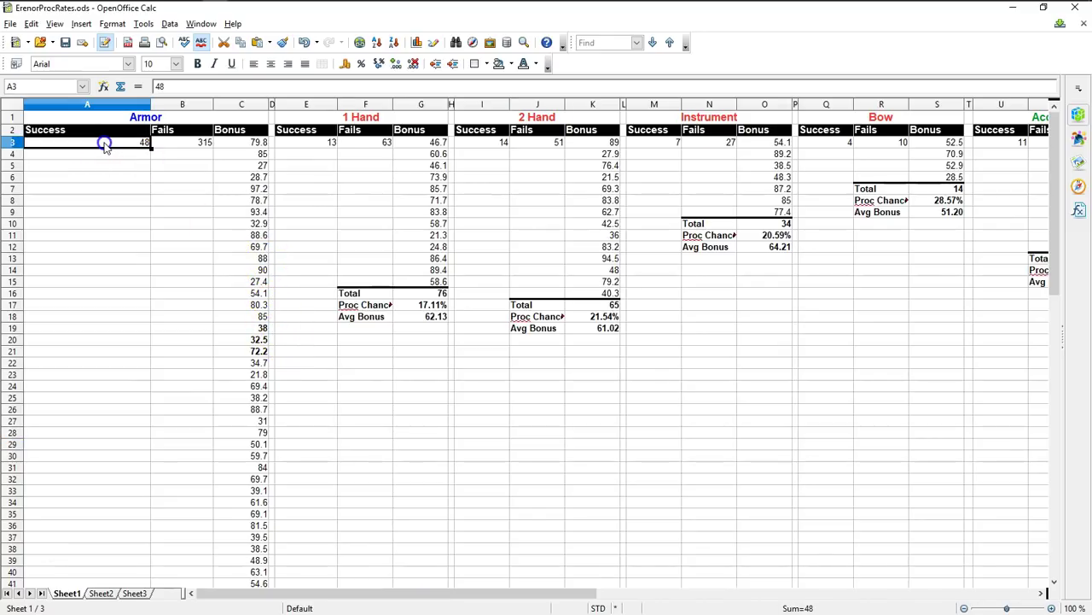
click(189, 149)
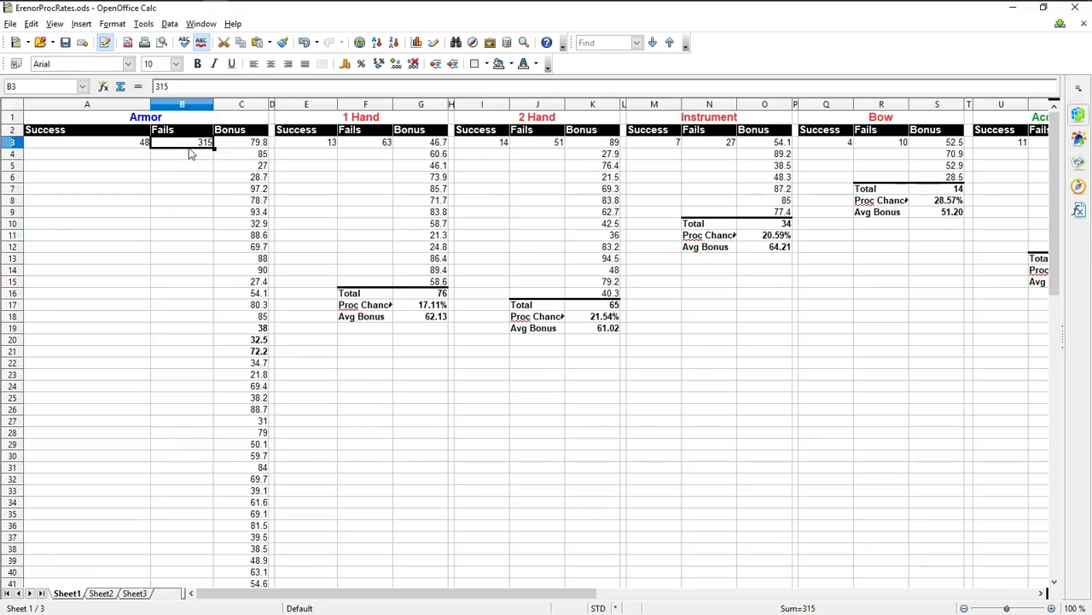
drag(418, 595, 464, 595)
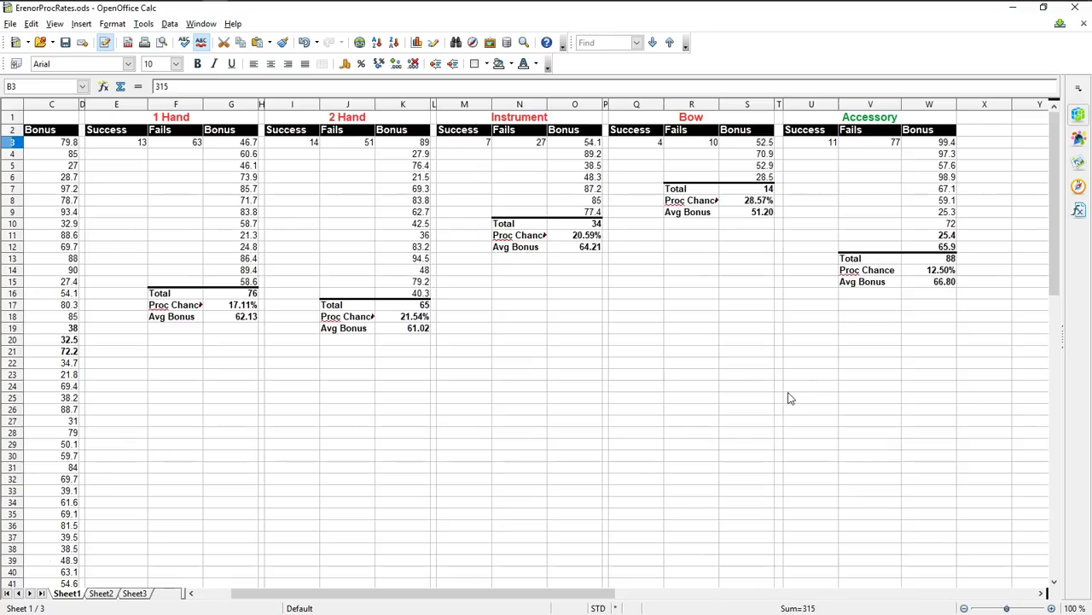
drag(539, 590, 322, 581)
Rename the Armor section's Success header to "Procs" and its Fails header to "No Procs".
click(181, 131)
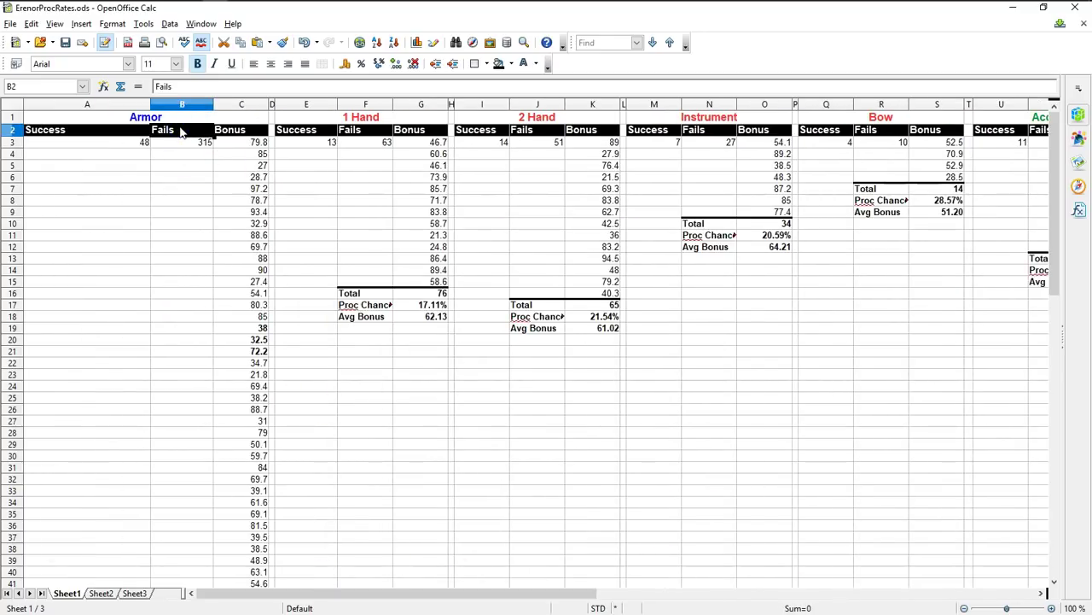
text(Com)
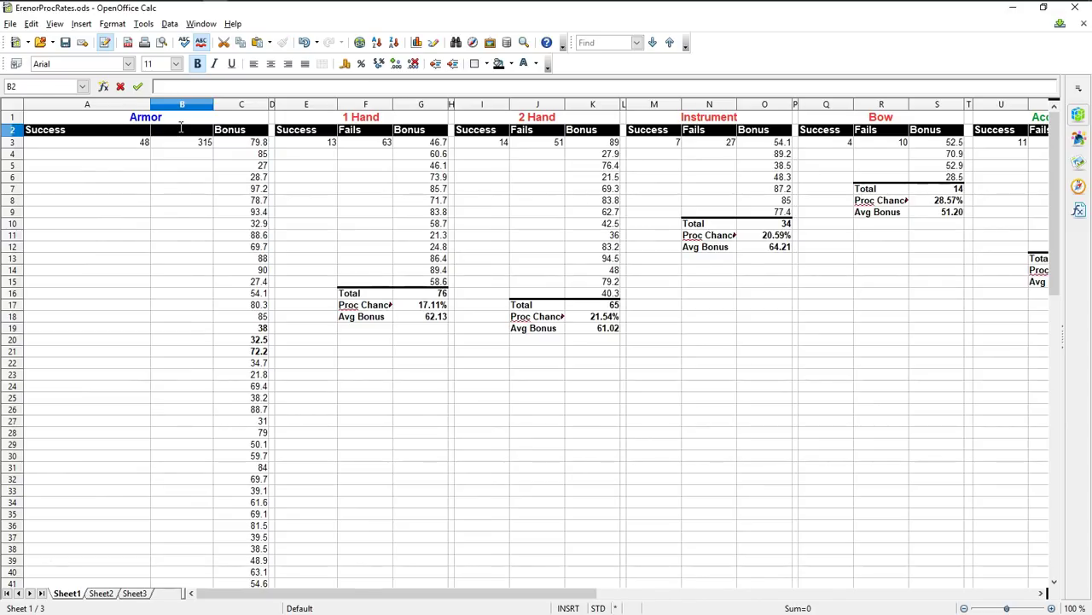
click(58, 132)
text(Pro)
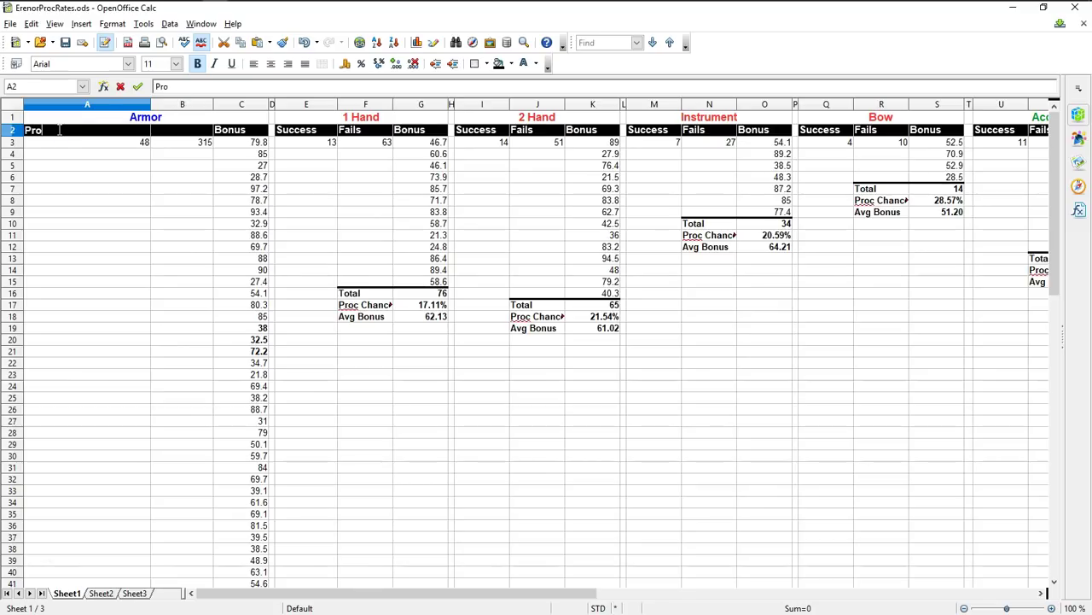
text(cs)
key(Tab)
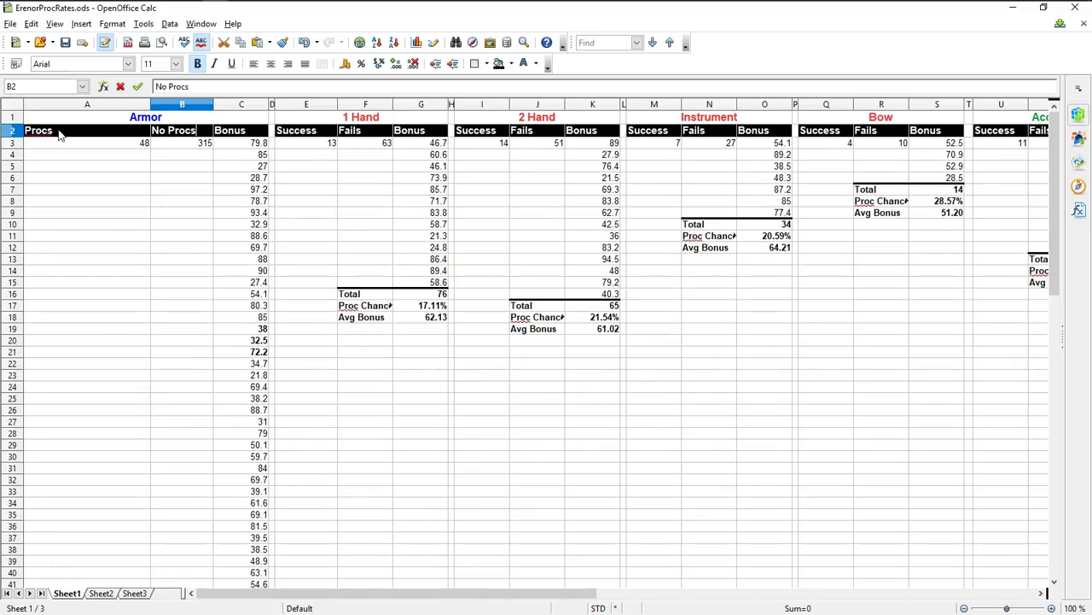
text(No Procs)
key(Tab)
key(Tab)
Copy the Procs and No Procs headers over the Success and Fails headers of the 1 Hand, 2 Hand, Instrument, Bow and Accessory sections.
drag(63, 138, 167, 134)
key(ctrl+c)
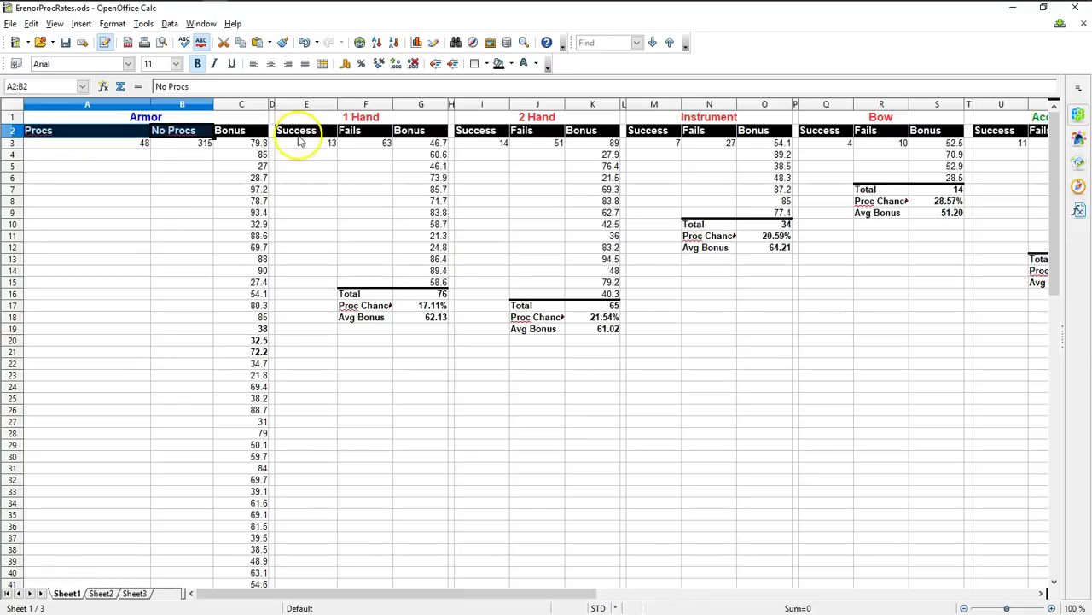
click(295, 134)
key(ctrl+v)
click(478, 132)
key(ctrl+v)
click(653, 132)
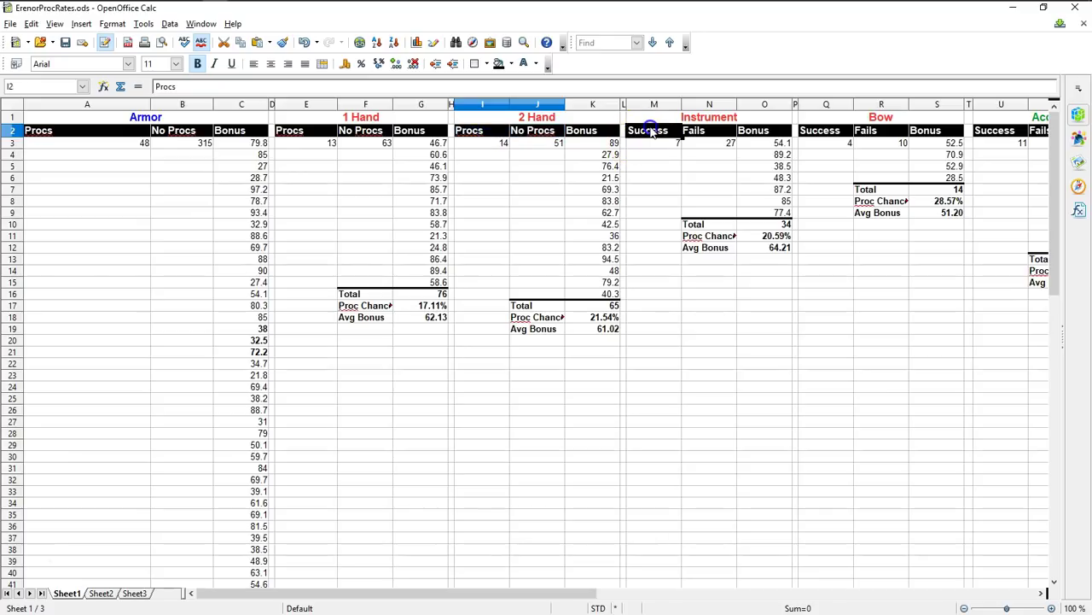
key(ctrl+v)
click(816, 132)
key(ctrl+v)
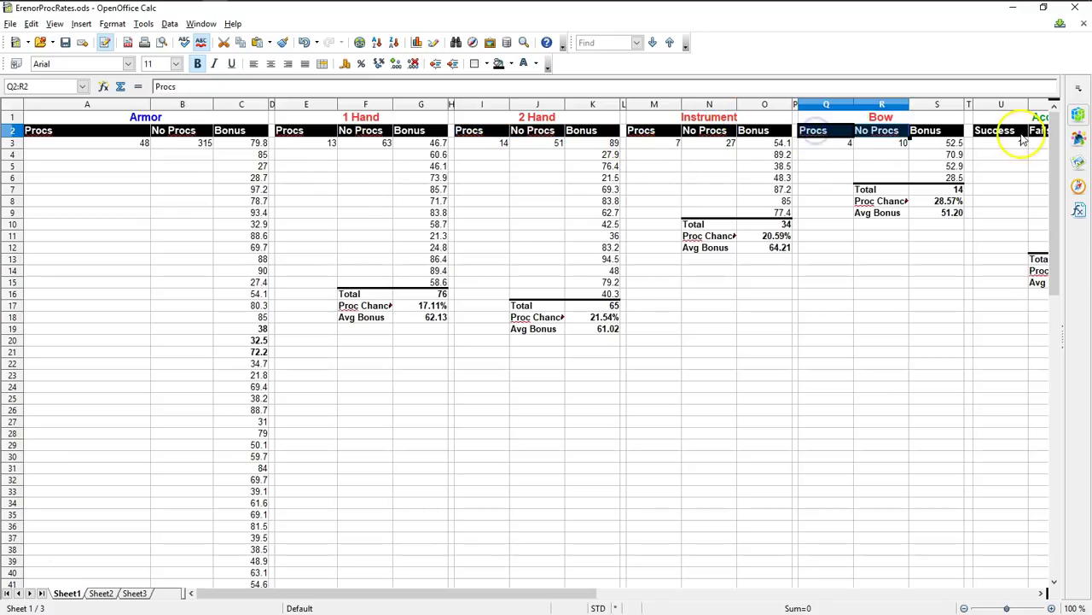
click(1015, 134)
key(ctrl+v)
click(552, 481)
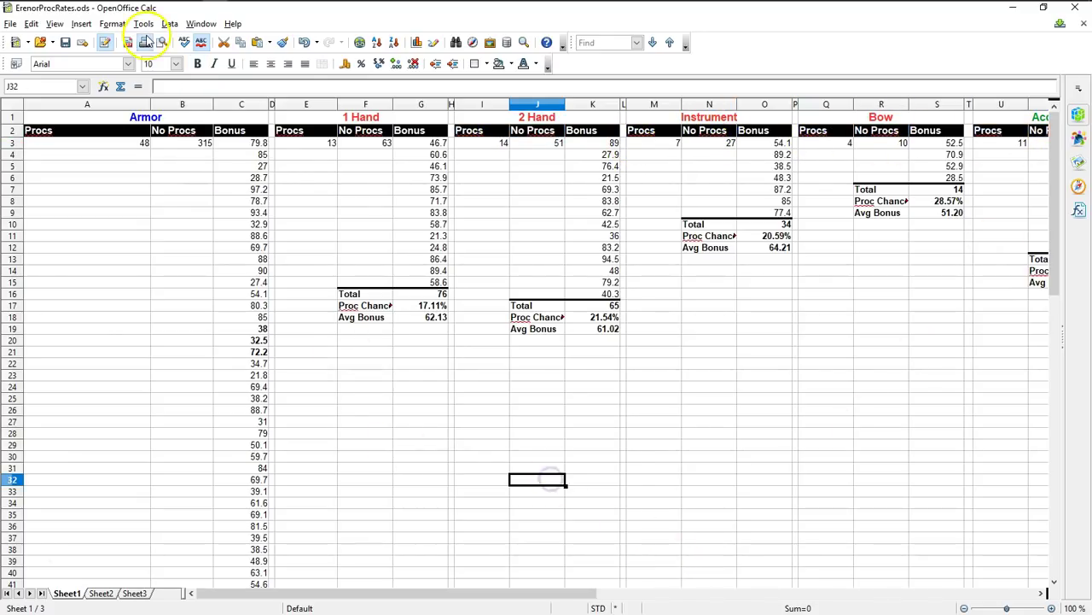
Examine Total Combines, Total Procs and Total Avg Proc Percent in the summary table below the Armor data.
click(429, 411)
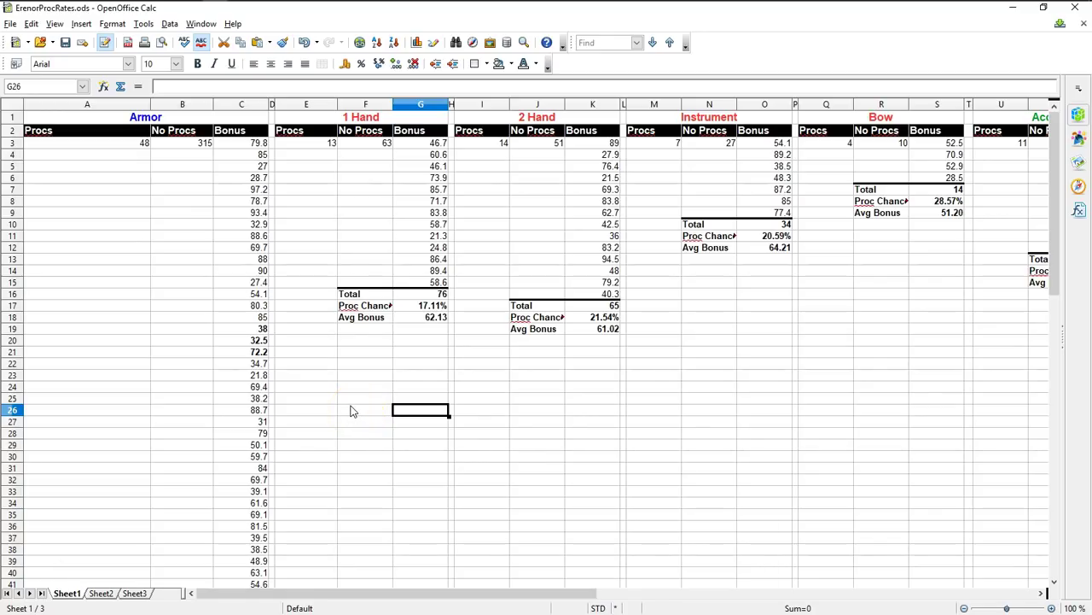
scroll(251, 303, down, 8)
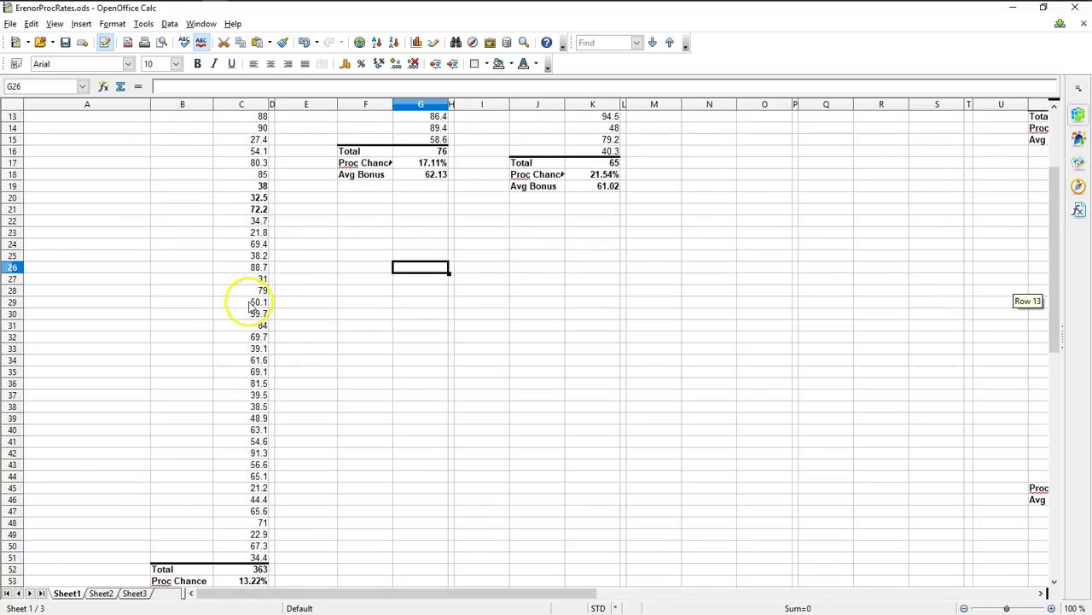
drag(87, 476, 205, 478)
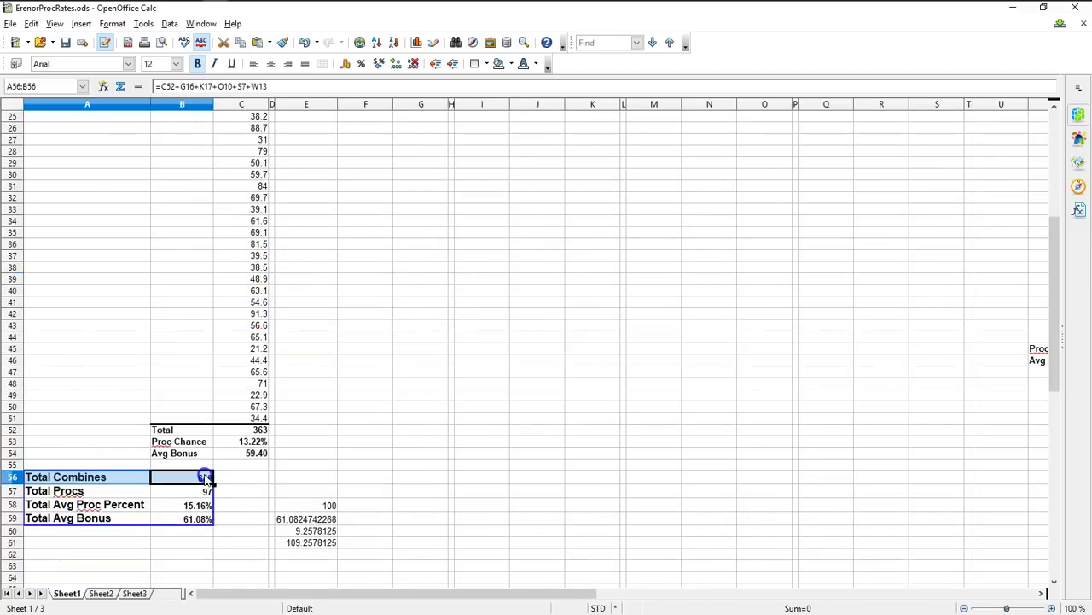
click(247, 478)
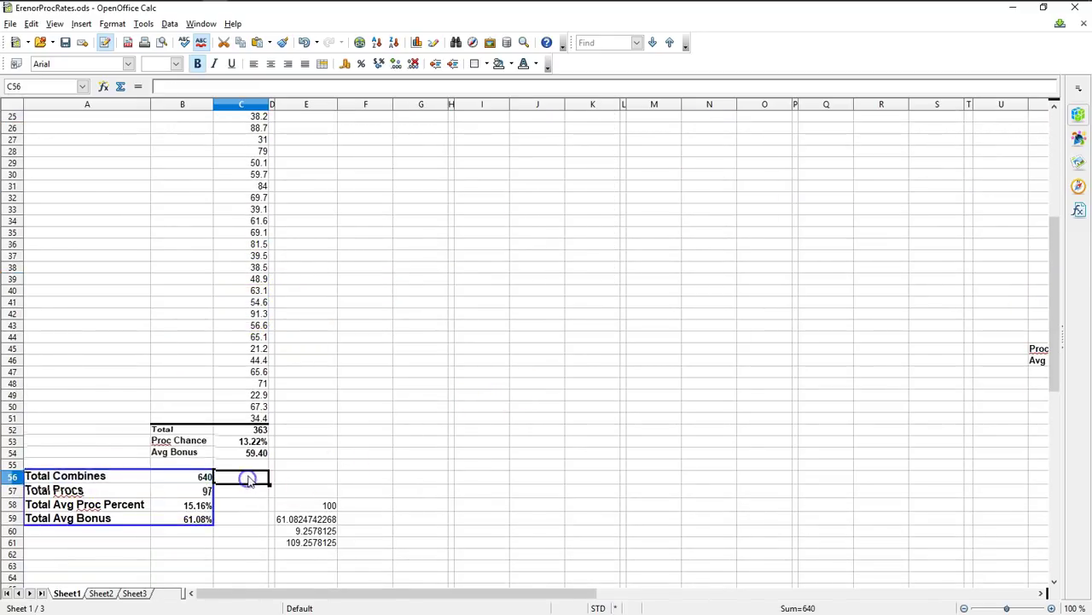
scroll(366, 432, down, 1)
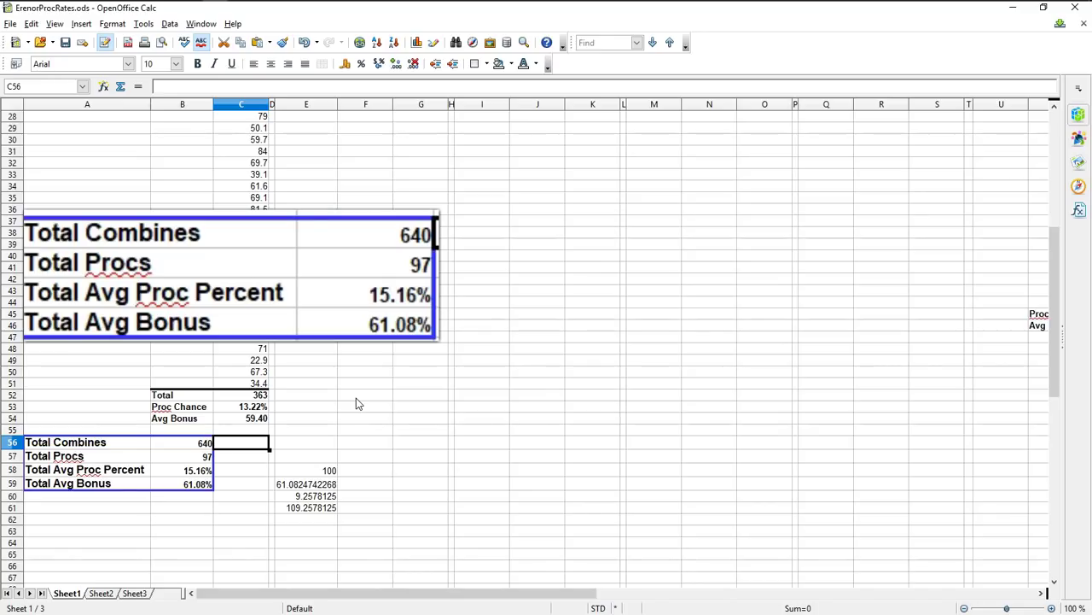
scroll(356, 398, up, 9)
scroll(356, 397, down, 9)
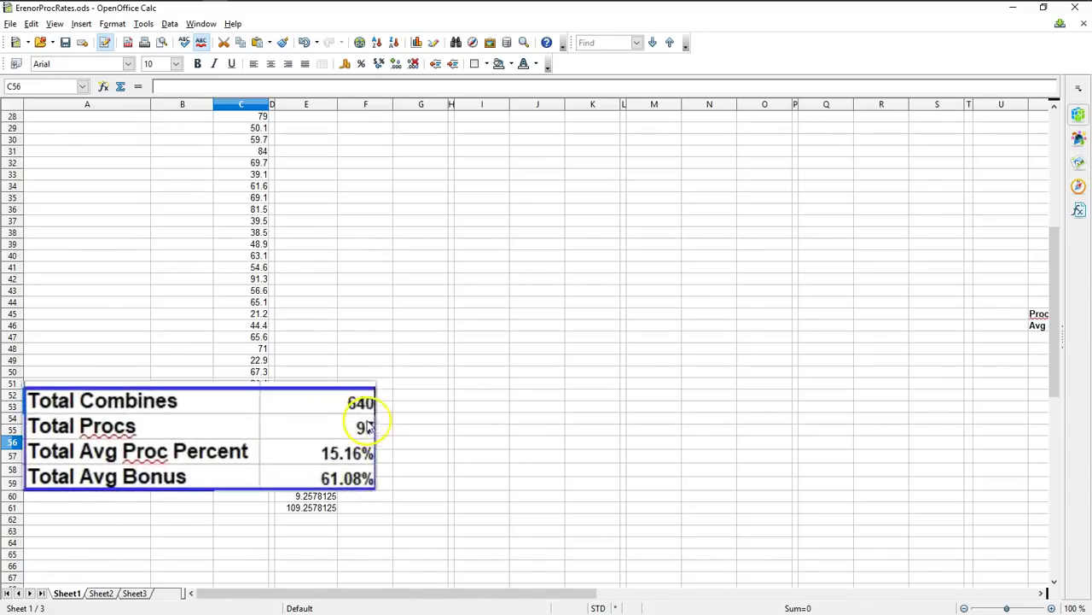
click(418, 422)
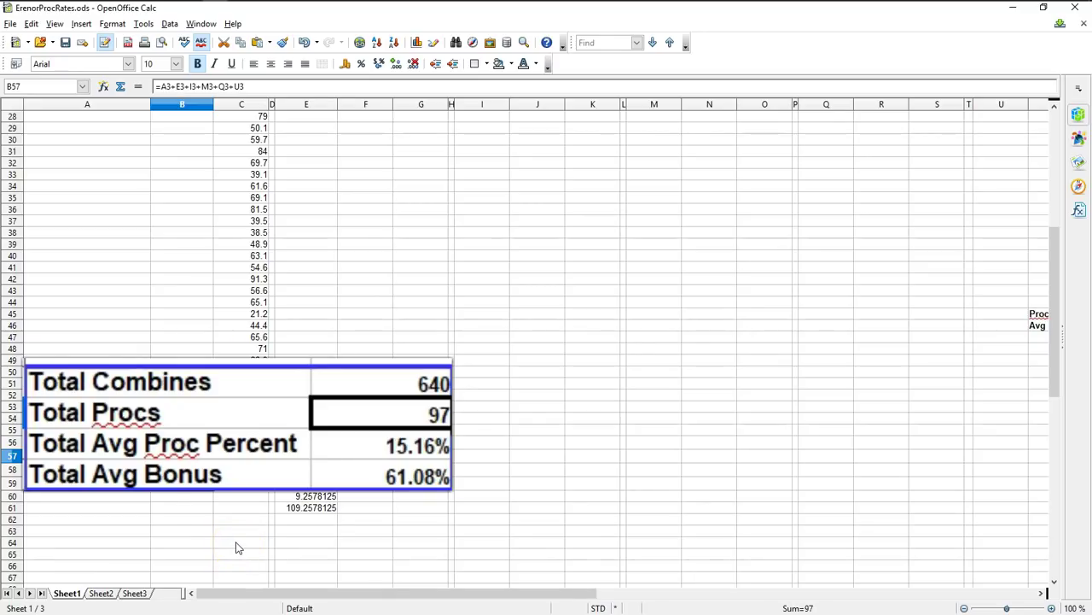
click(374, 455)
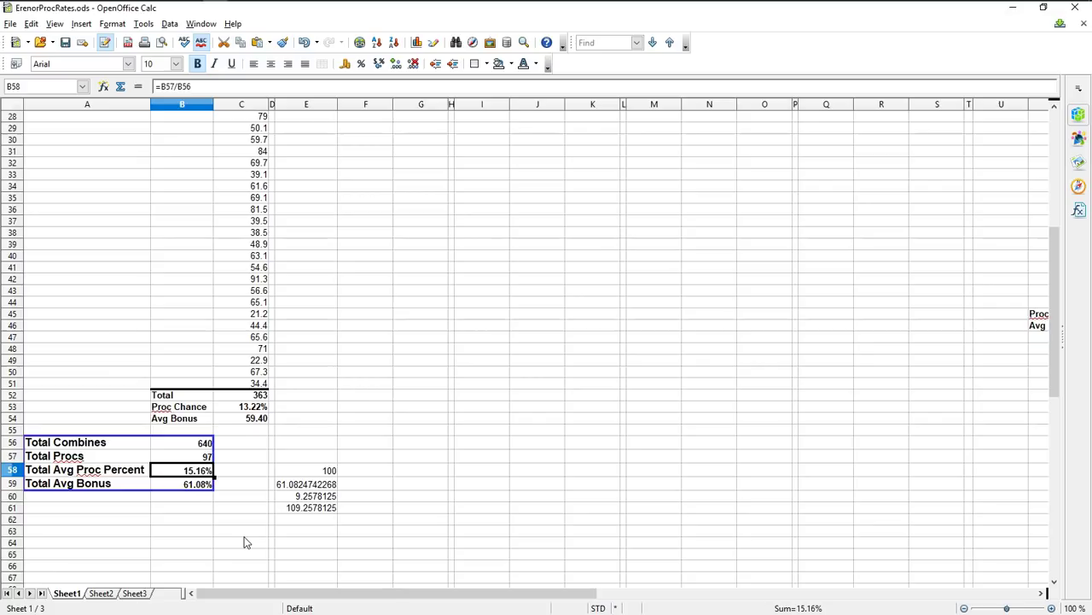
Review the Armor bonus values and inspect the formula behind Total Avg Bonus without changing it.
scroll(273, 478, up, 9)
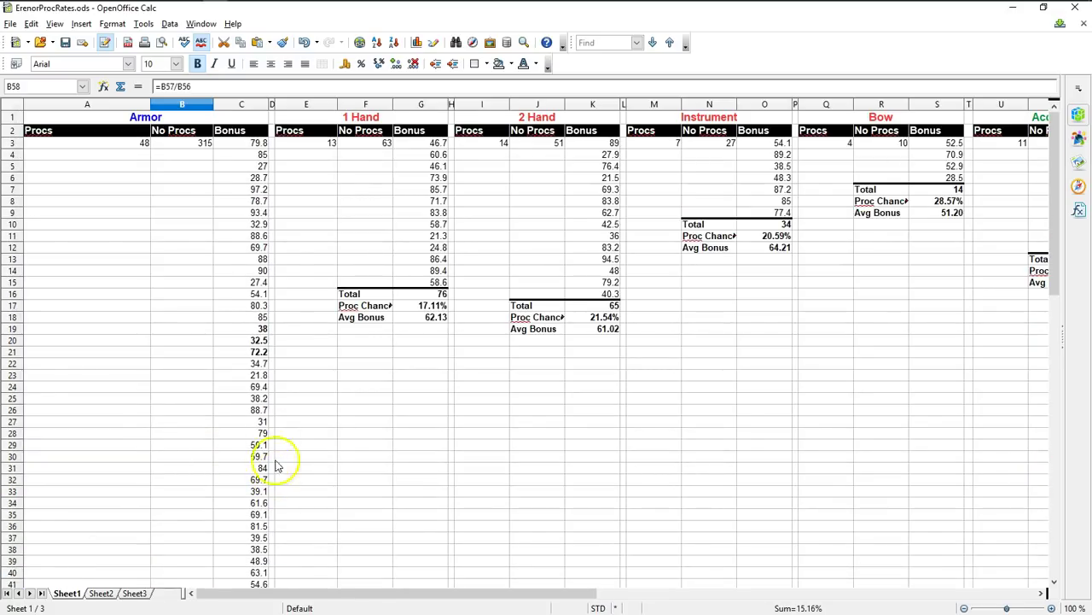
drag(244, 142, 238, 522)
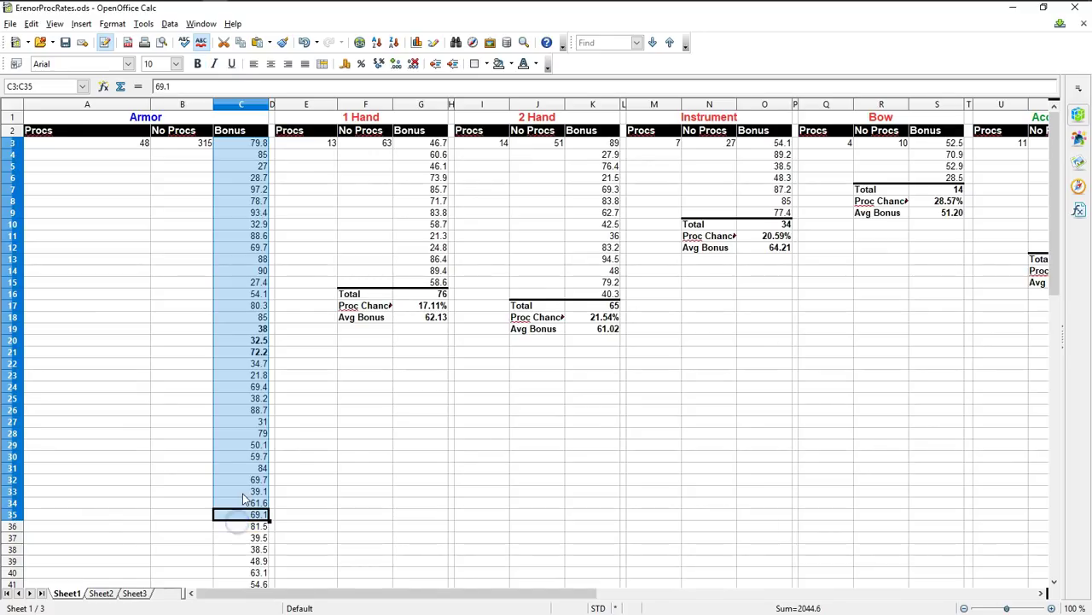
scroll(243, 500, down, 5)
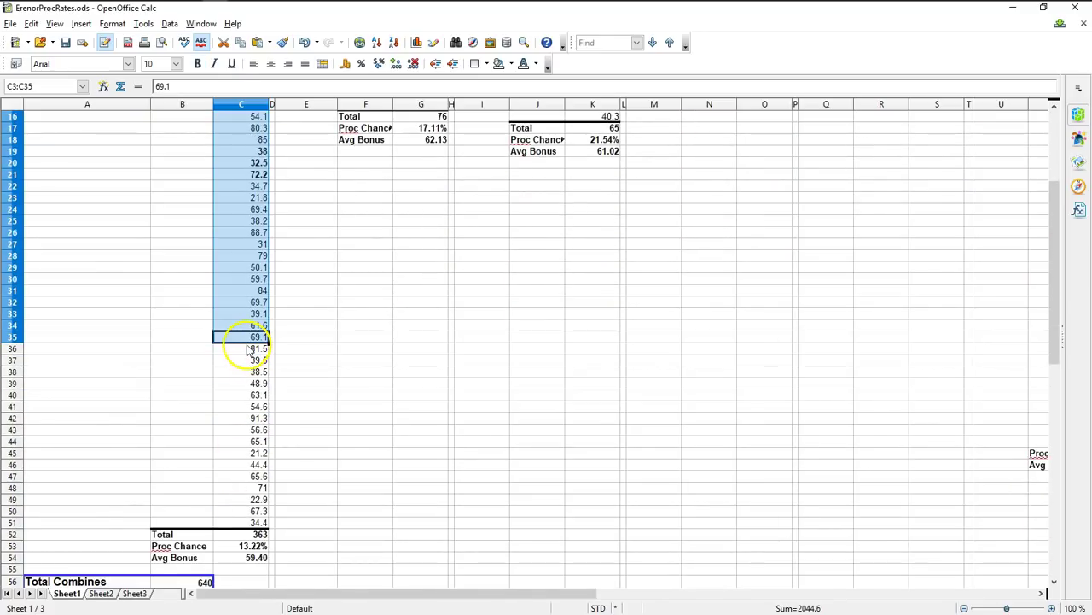
scroll(310, 392, down, 4)
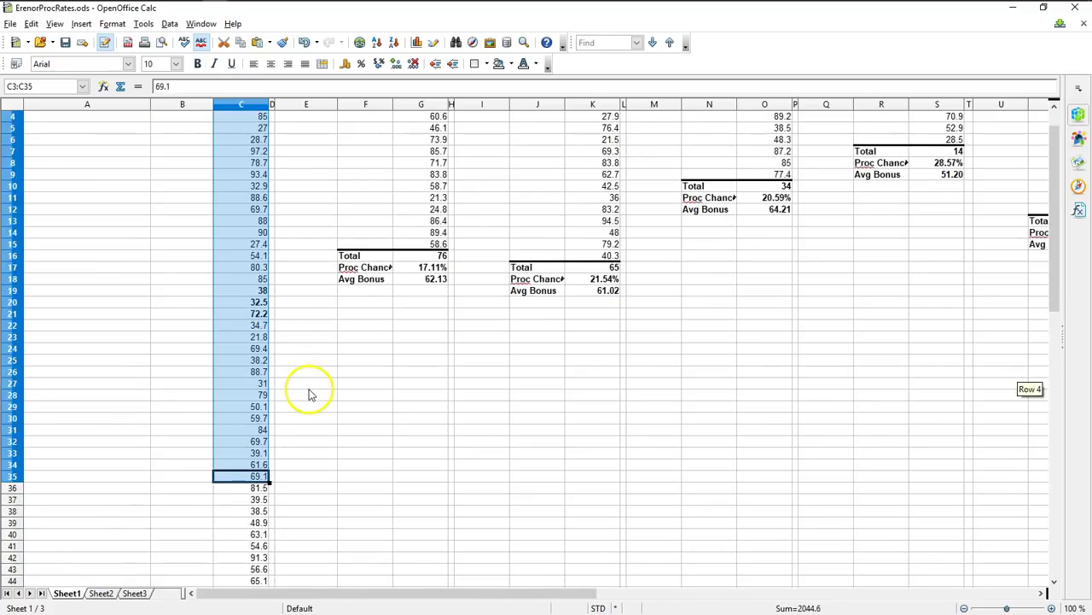
click(181, 485)
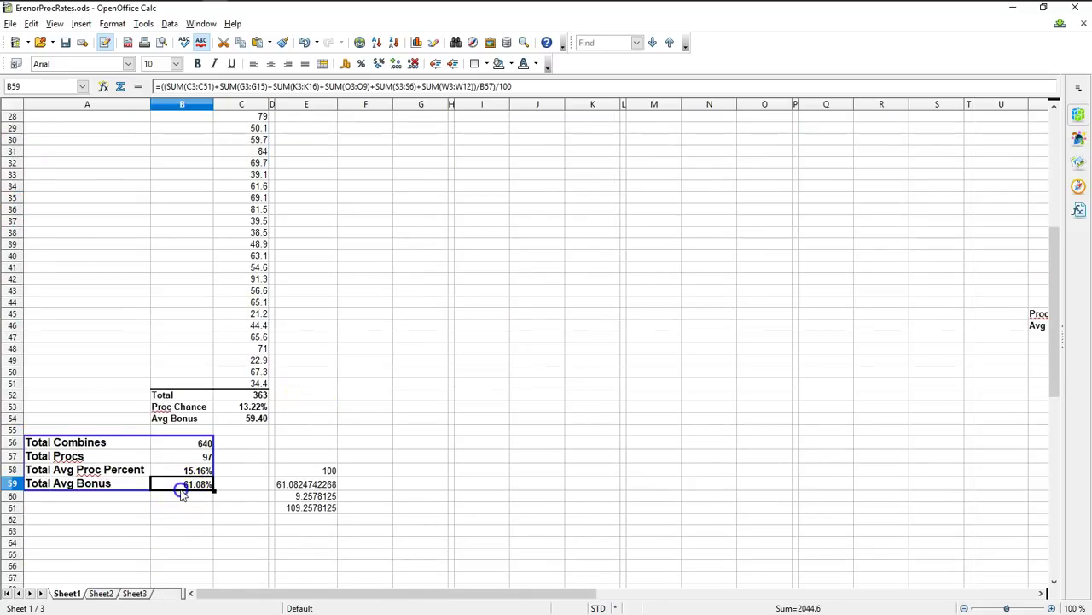
click(537, 85)
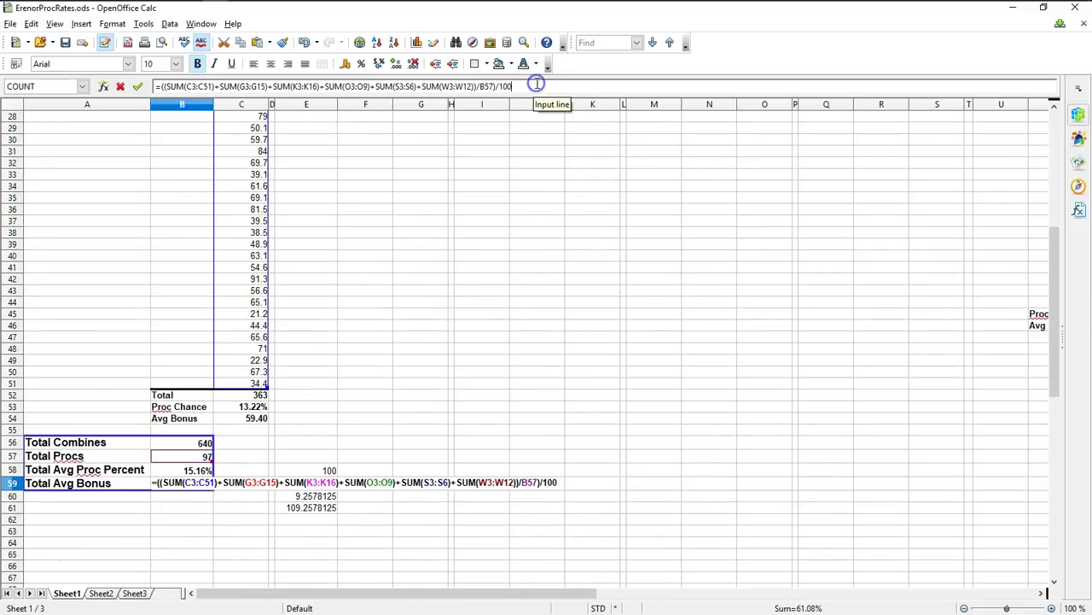
key(Escape)
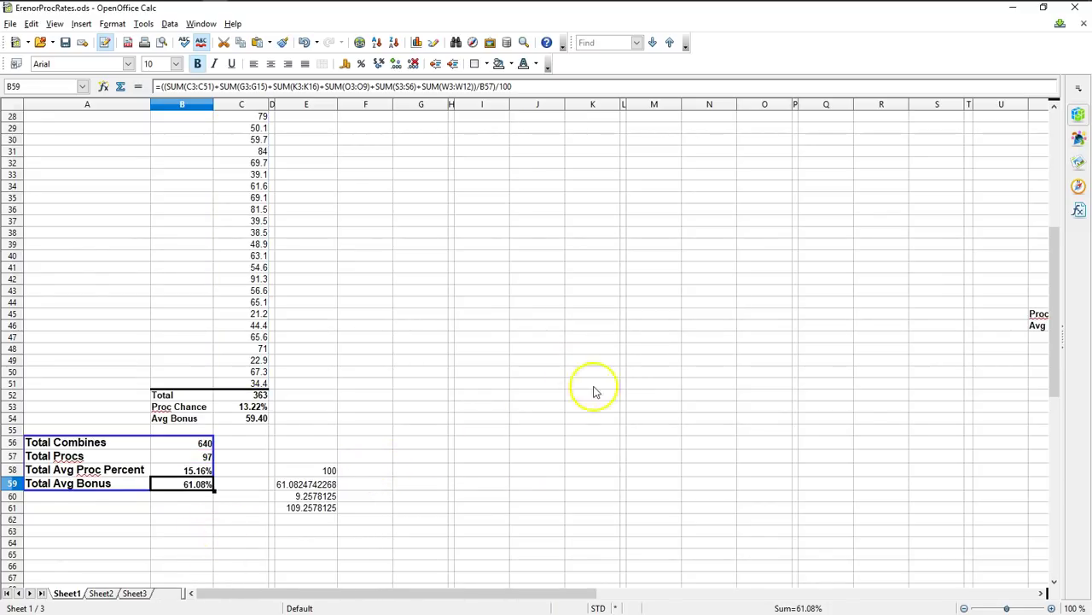
Look at the first Accessory bonus value and review the item sections from the top of the sheet.
scroll(592, 391, up, 9)
drag(596, 592, 466, 602)
click(879, 147)
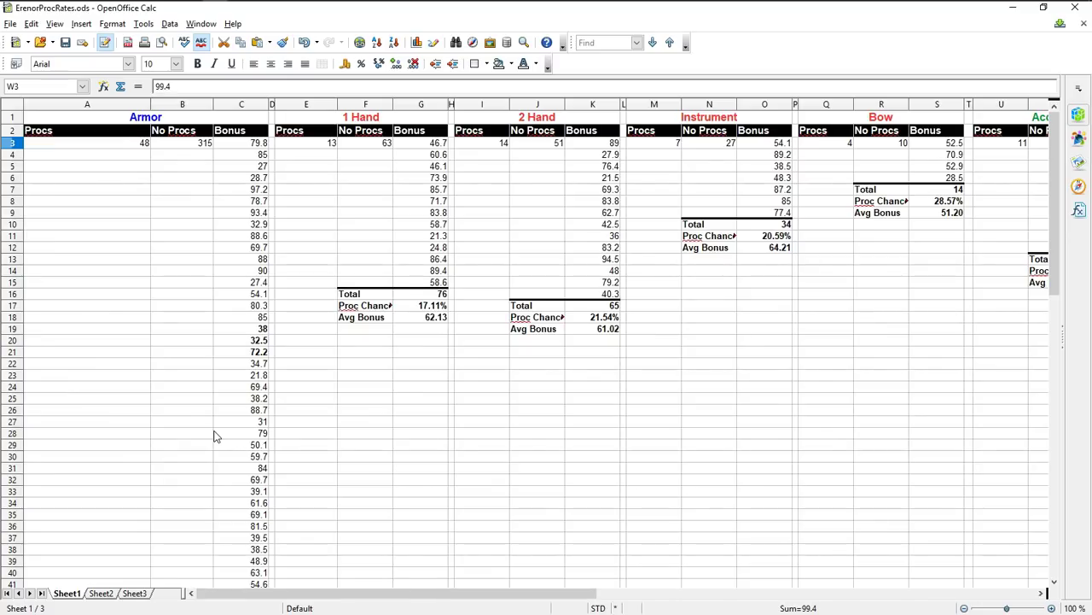
scroll(215, 436, down, 1)
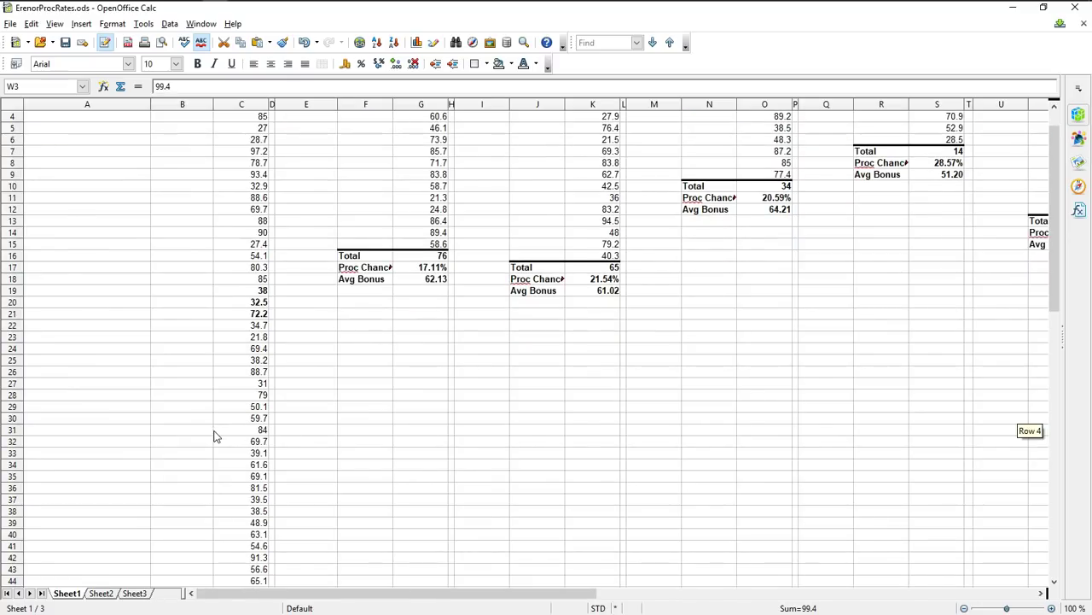
scroll(215, 436, up, 1)
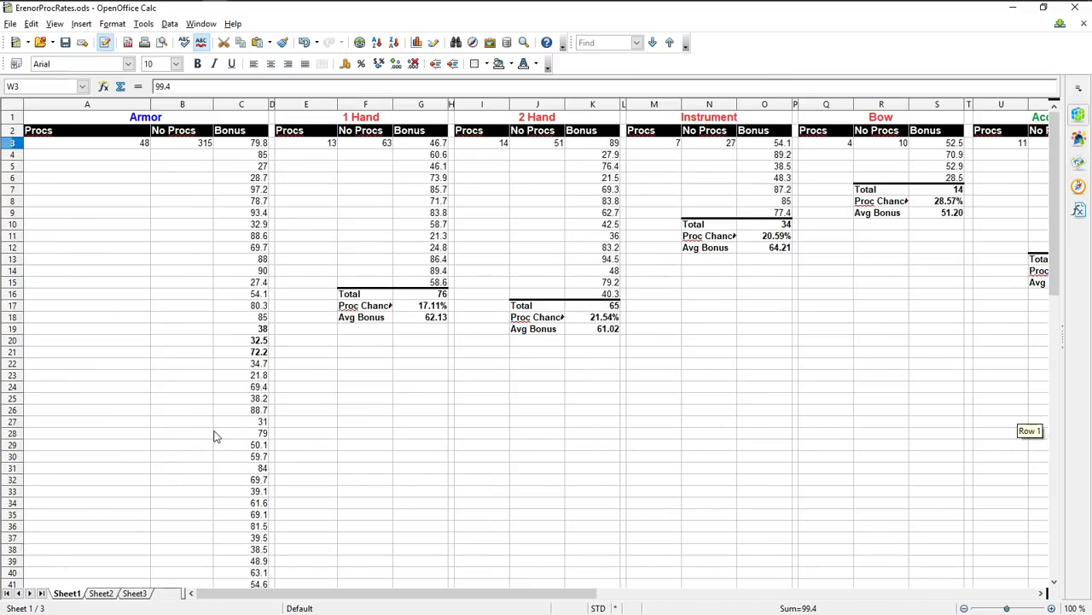
Look at a 2 Hand bonus value and review Total Avg Bonus in the summary table below the Armor data.
click(588, 176)
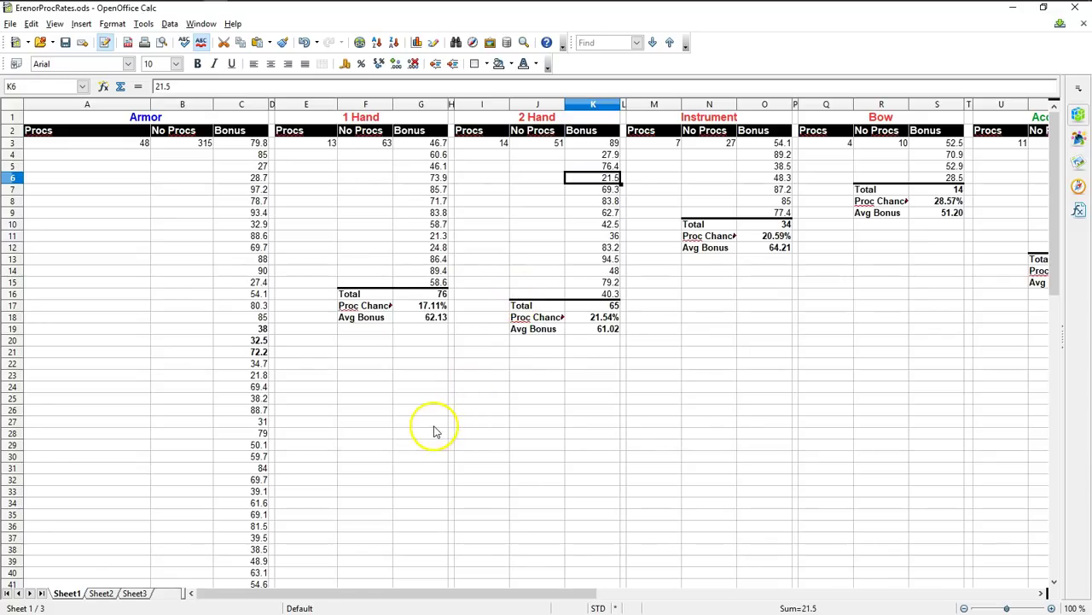
scroll(433, 431, down, 7)
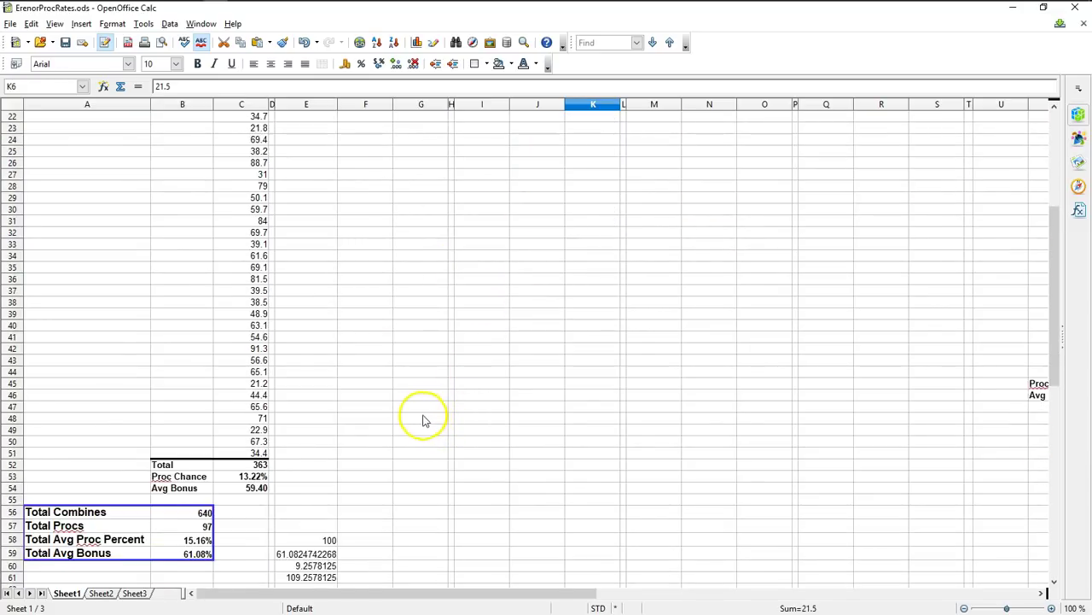
scroll(424, 420, down, 1)
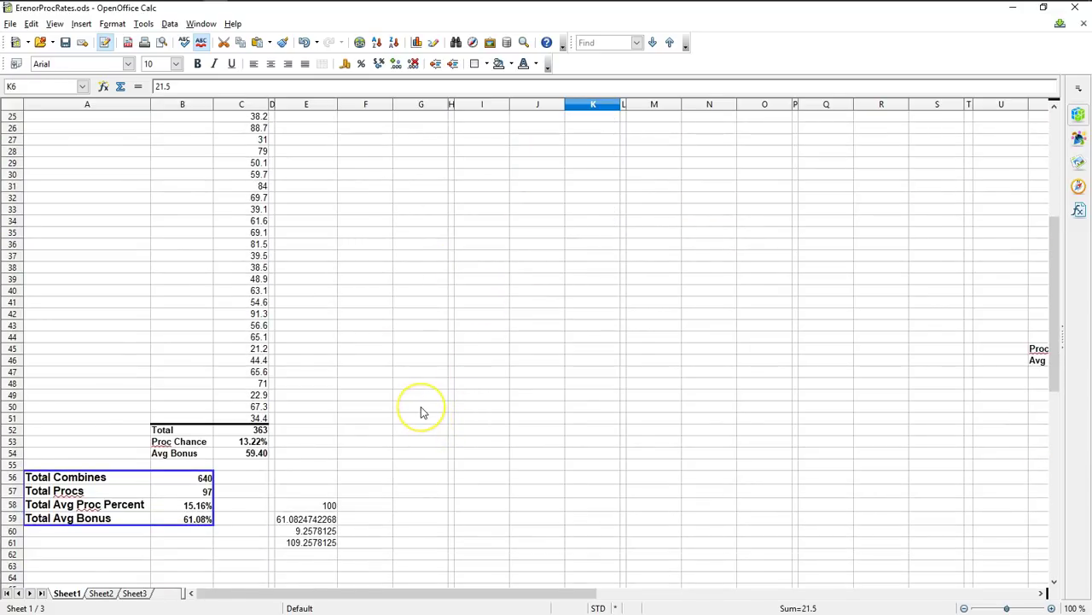
click(228, 518)
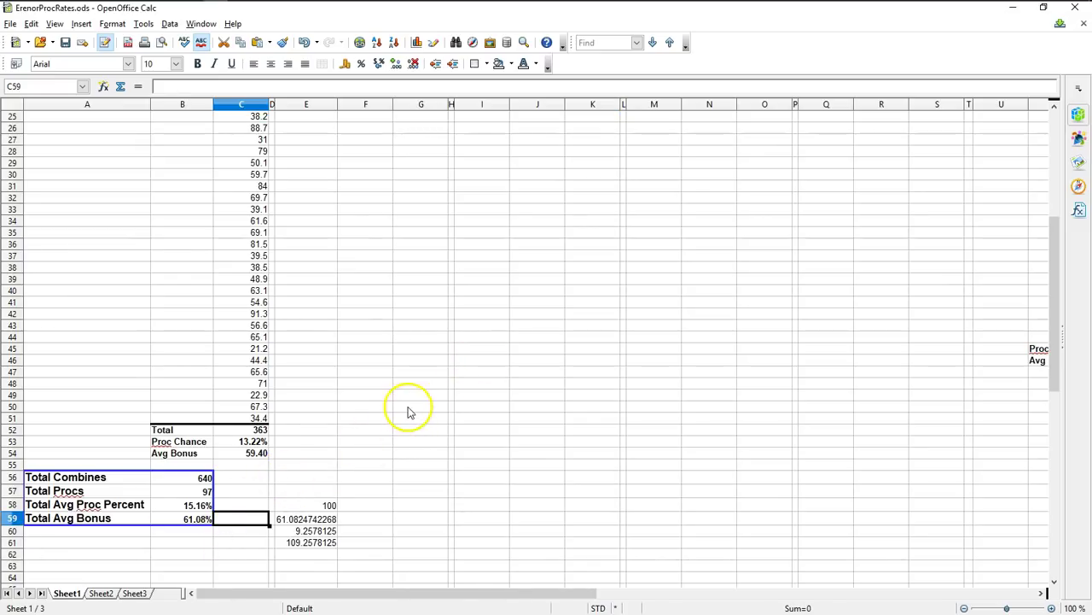
click(194, 519)
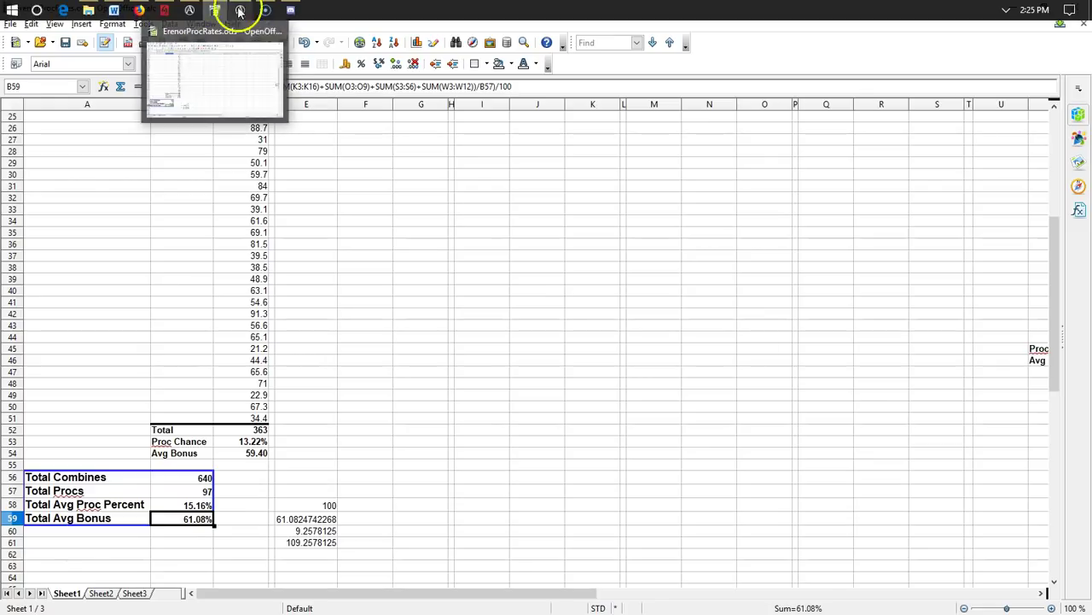
click(581, 396)
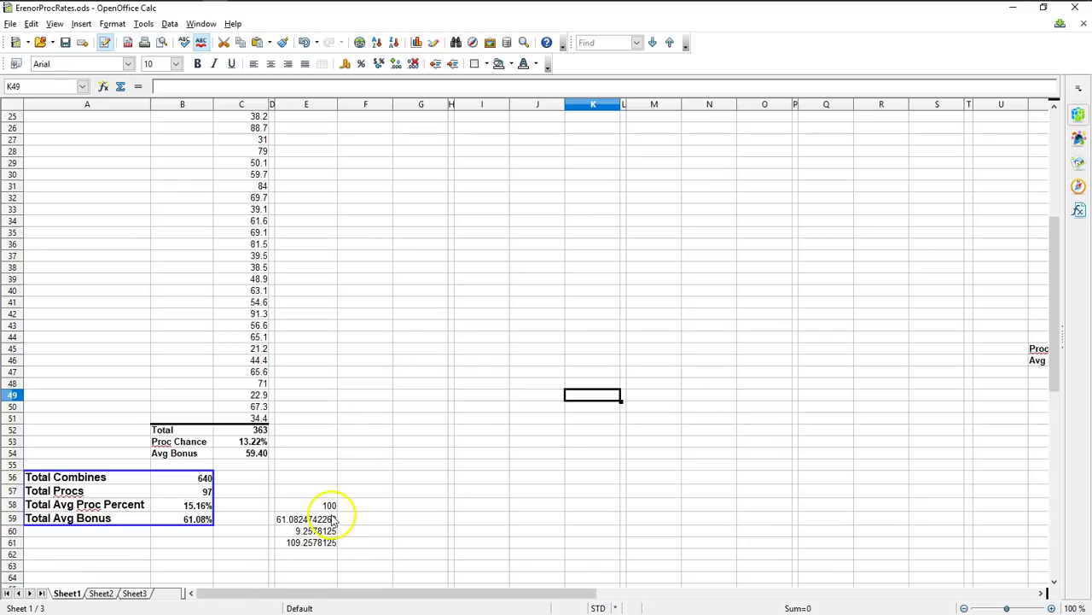
Examine the worked example in E58:E61 alongside Total Avg Bonus and Total Avg Proc Percent.
scroll(333, 519, down, 1)
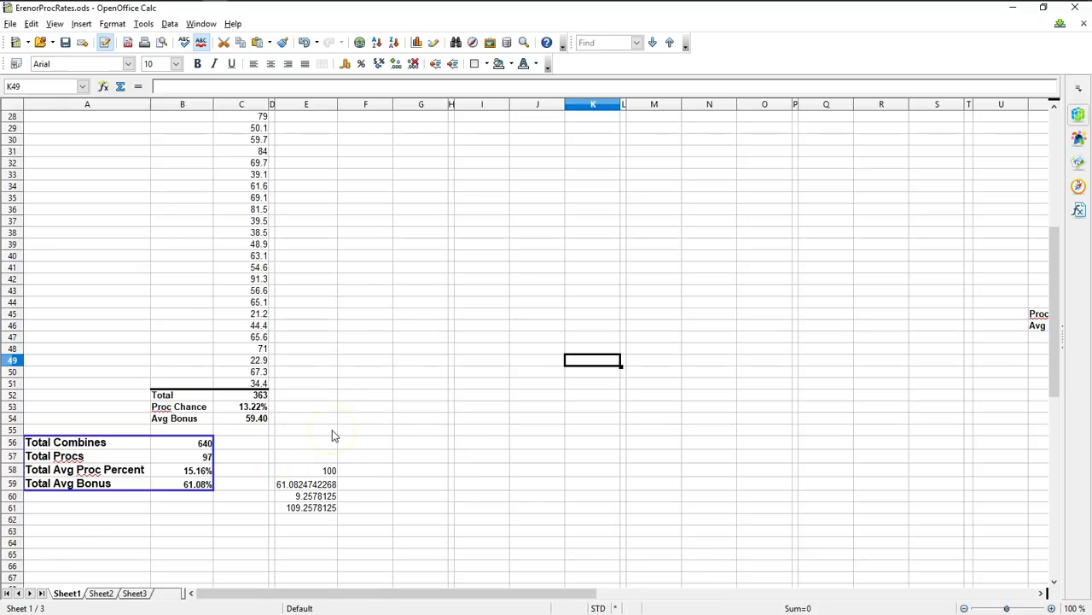
click(309, 470)
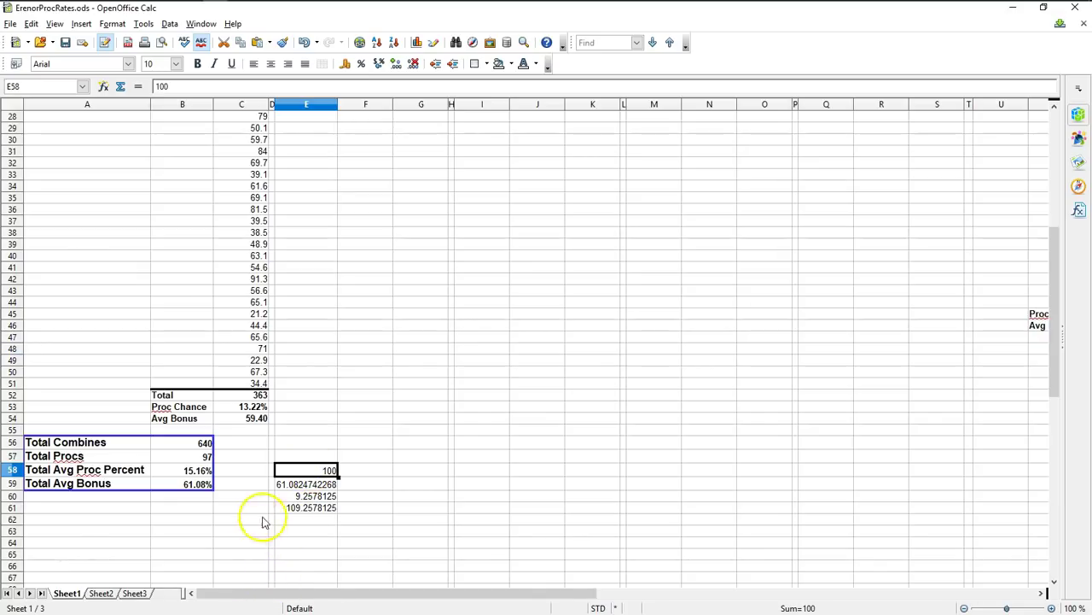
click(182, 487)
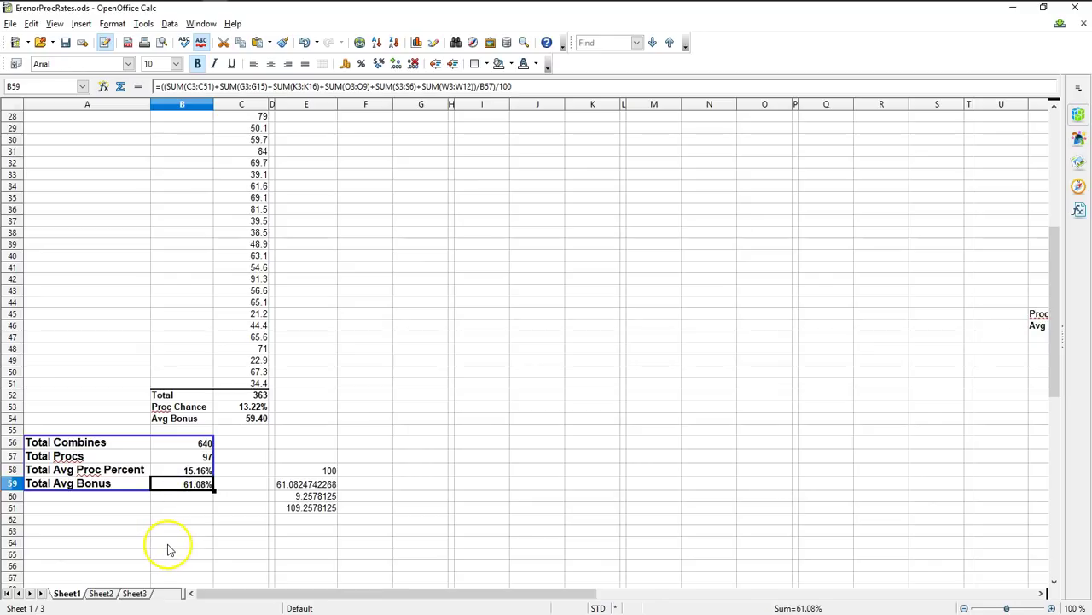
click(171, 474)
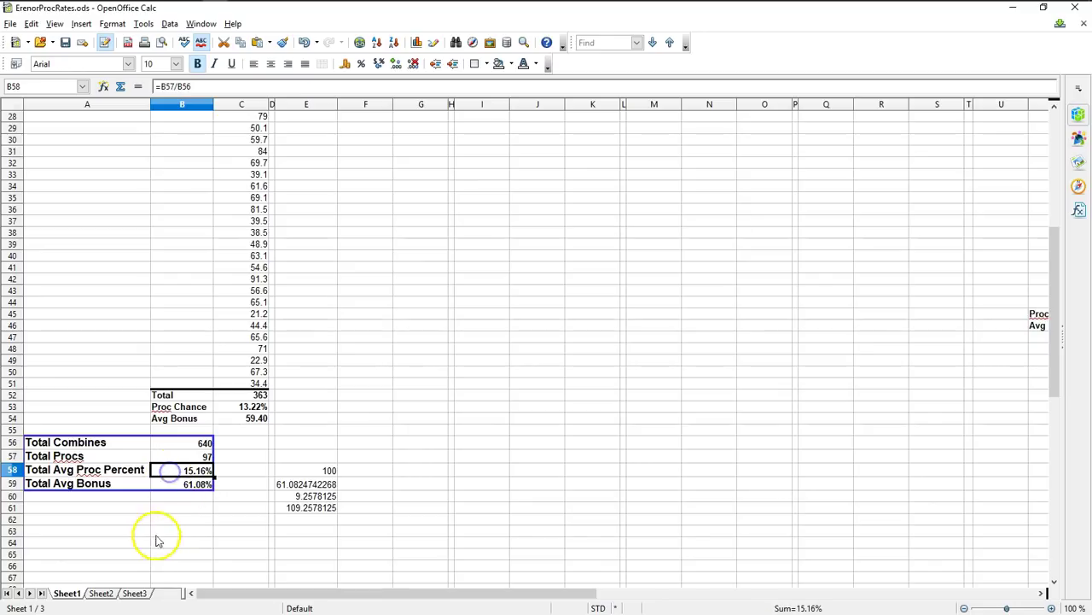
click(304, 510)
click(305, 484)
click(305, 496)
click(303, 509)
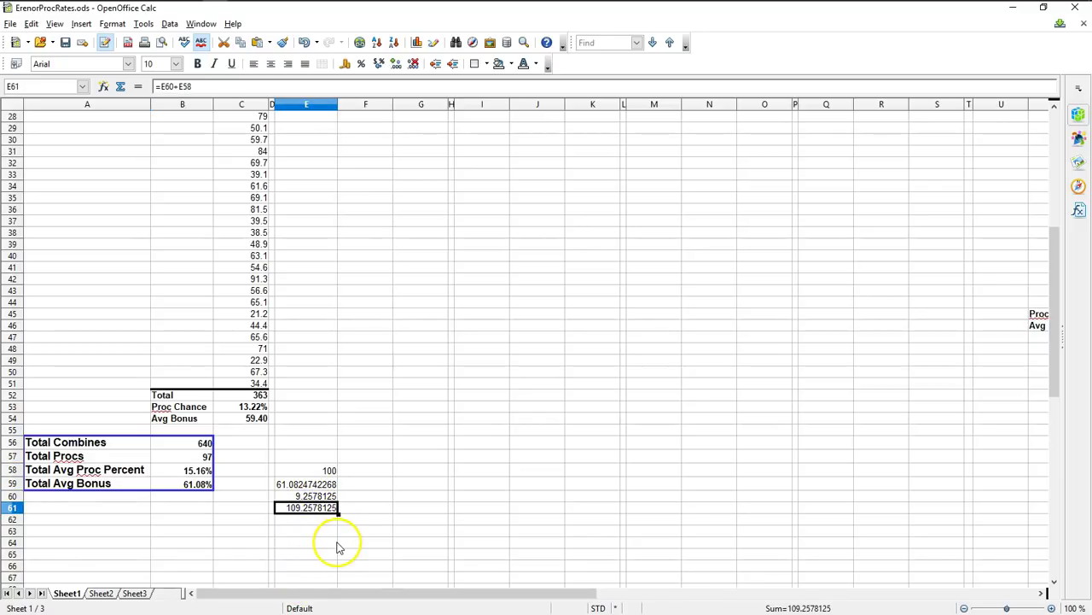
click(390, 508)
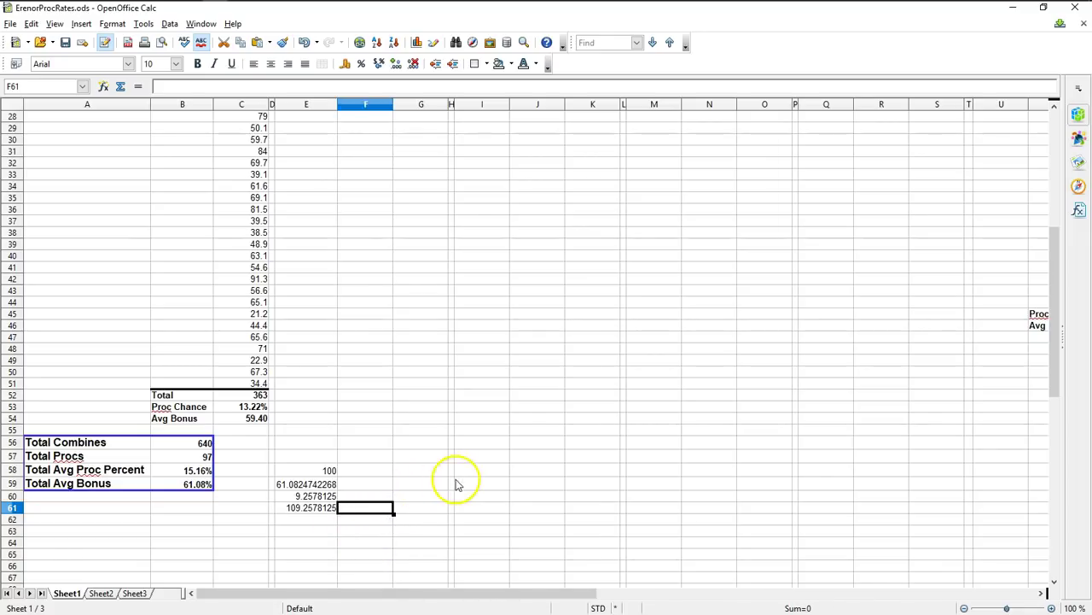
Compare the base value in E58 and Total Avg Bonus with the formula in E59 that multiplies them.
click(305, 475)
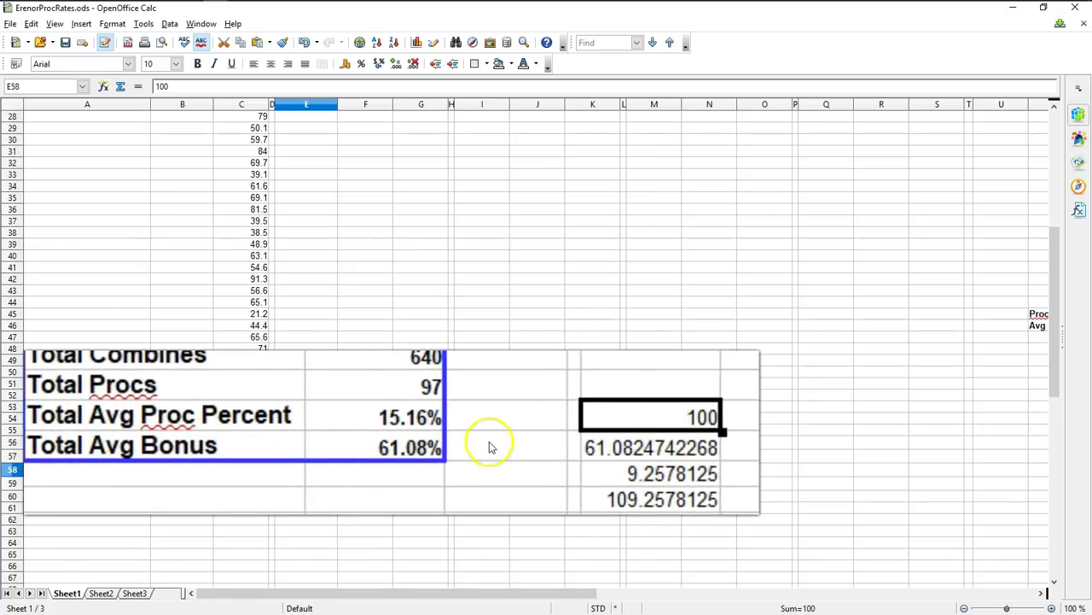
click(392, 466)
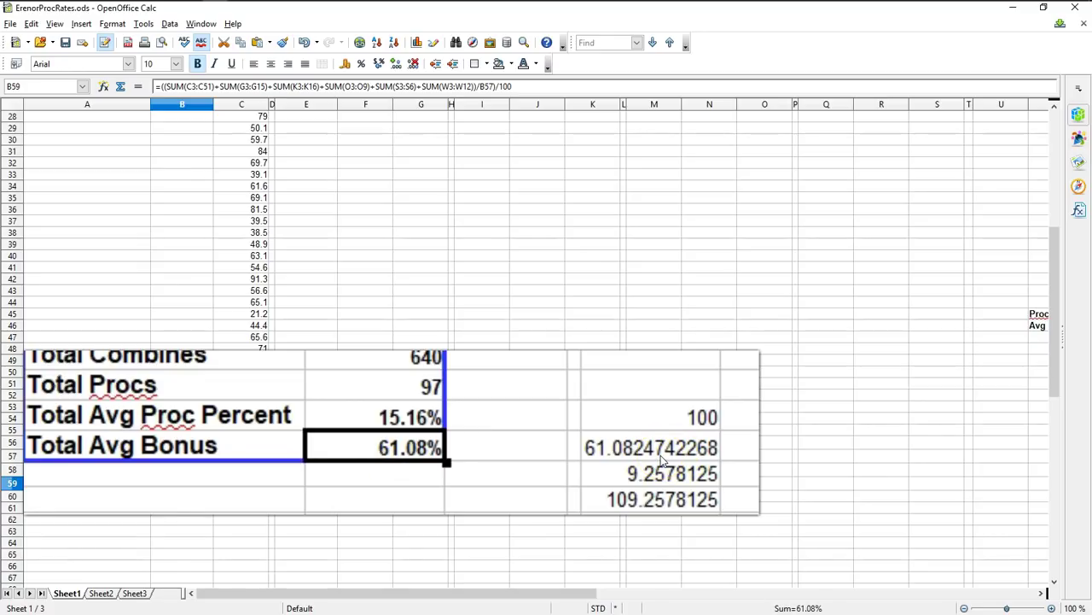
click(662, 456)
scroll(367, 479, down, 1)
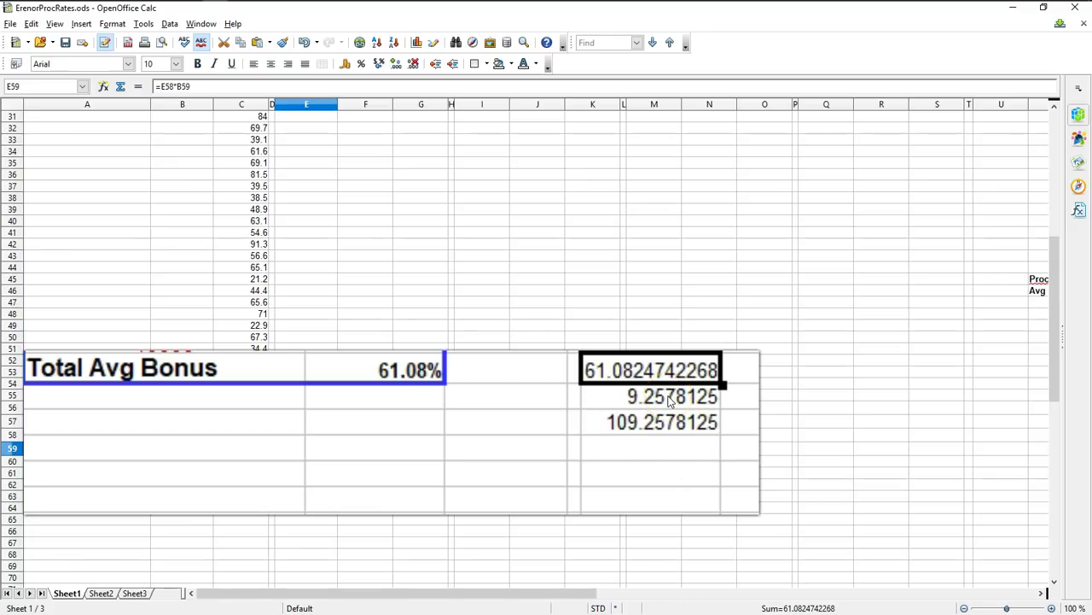
Inspect Total Avg Proc Percent and the cell references in the E60 formula without changing it.
click(187, 438)
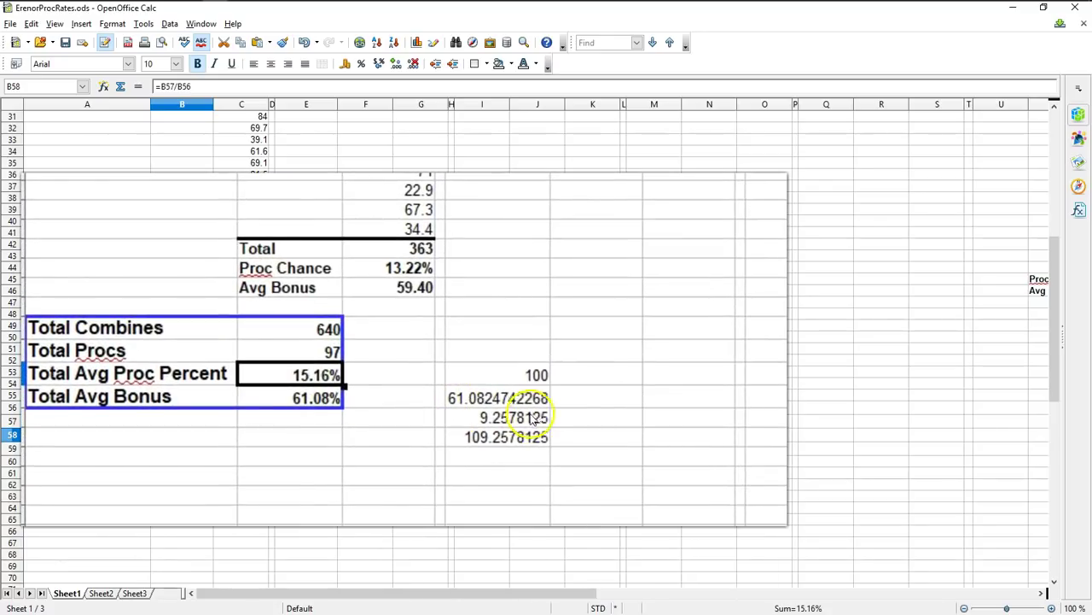
click(516, 424)
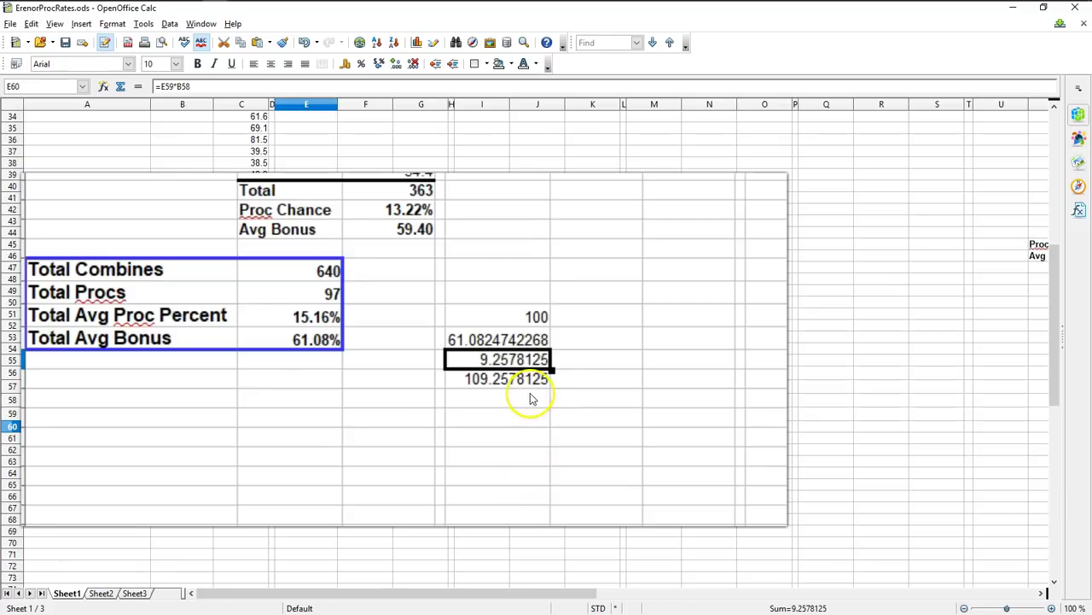
click(215, 86)
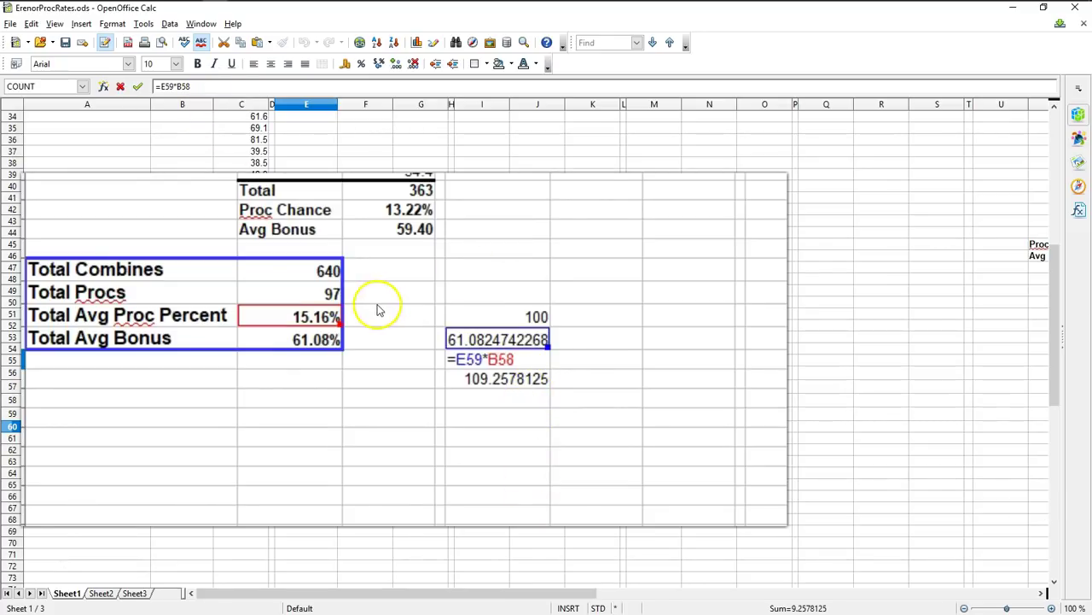
key(Escape)
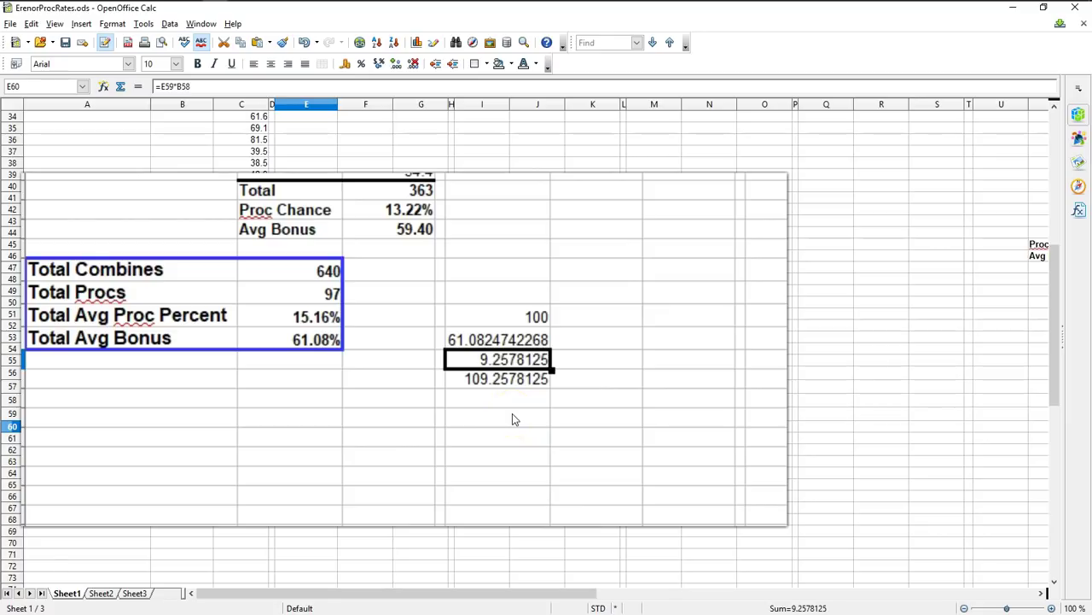
Inspect how the formula in E61 adds E60 to the base value in E58, leaving it unchanged.
click(329, 400)
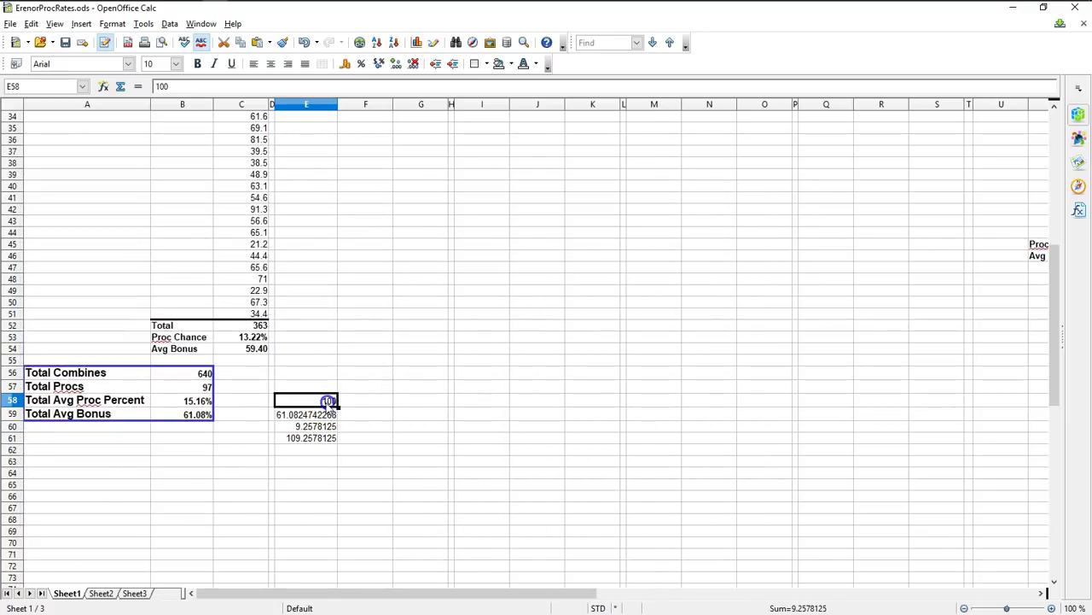
click(316, 439)
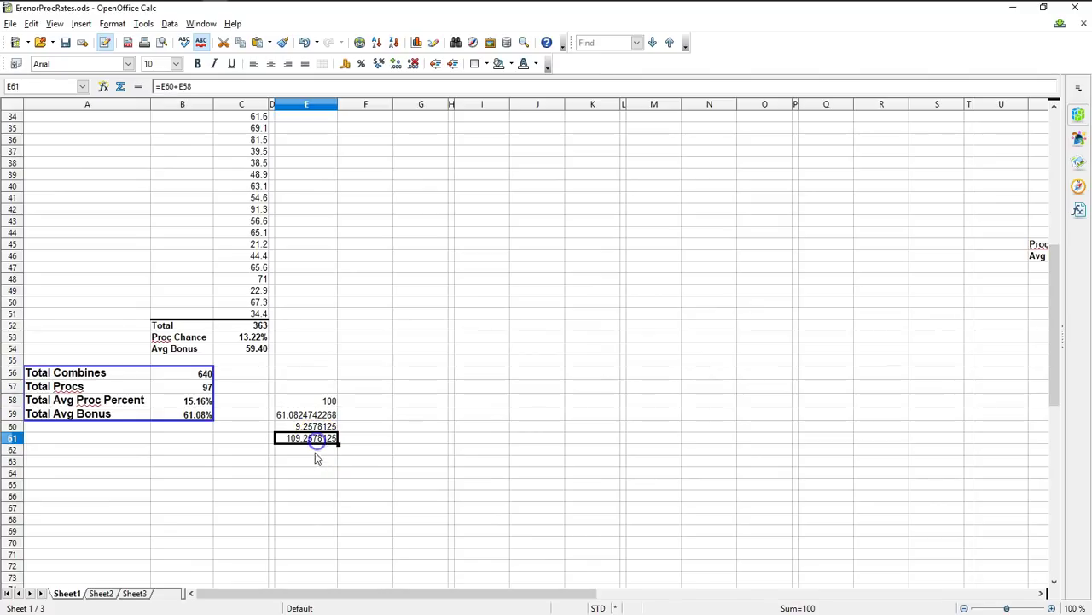
click(224, 87)
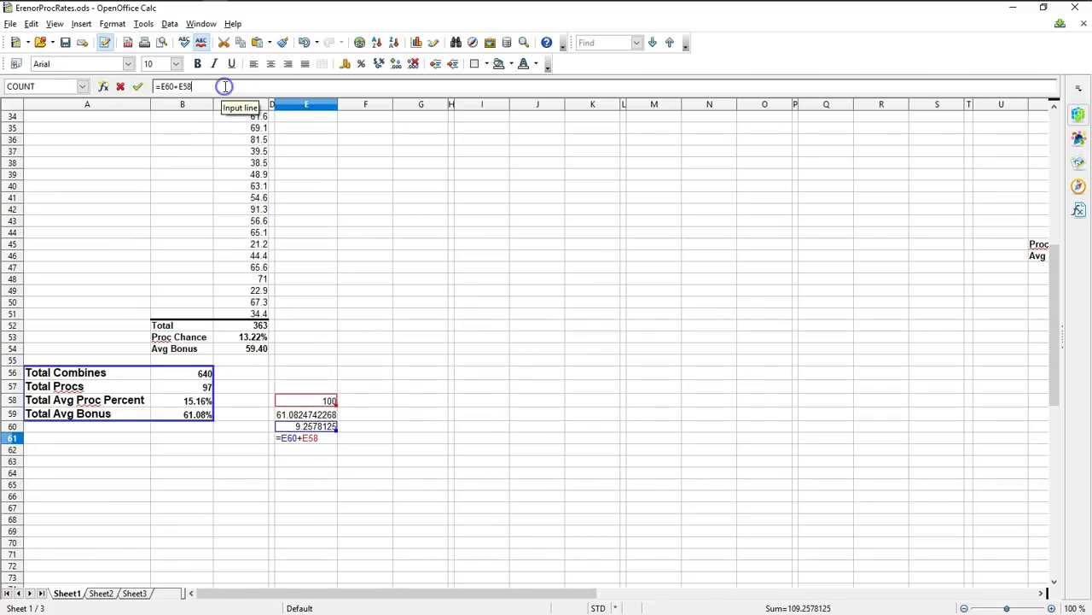
key(Return)
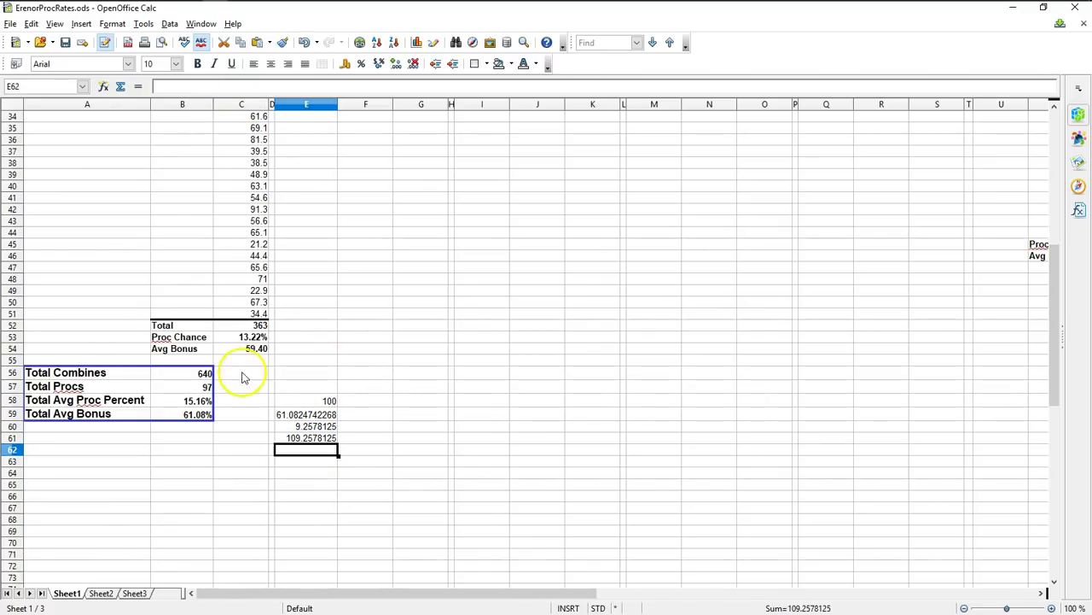
click(308, 441)
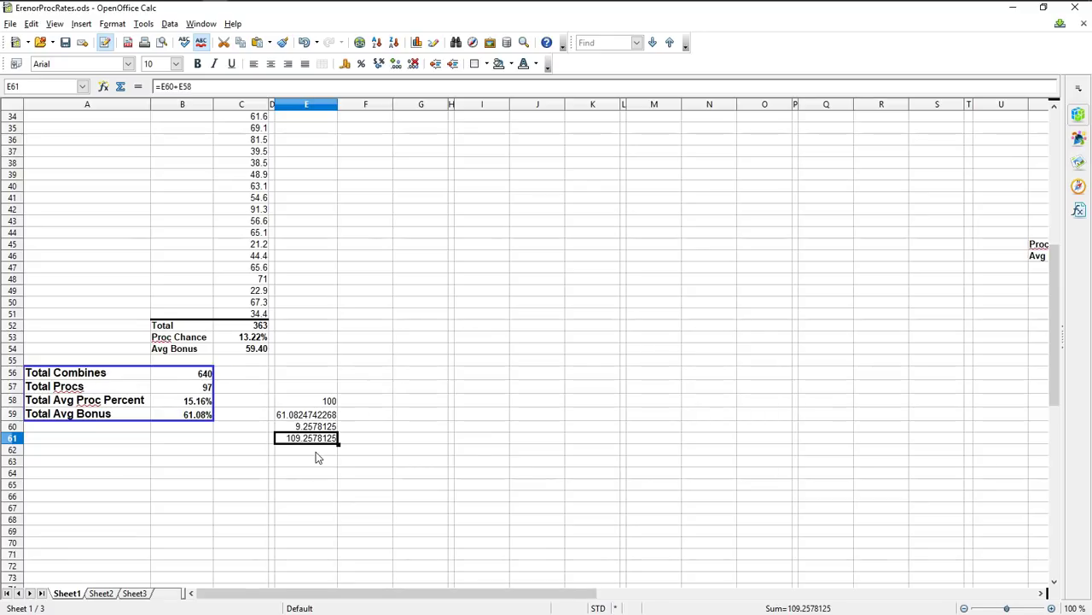
Try to format cell E60 with the Percent number category, and undo the formatting.
click(315, 427)
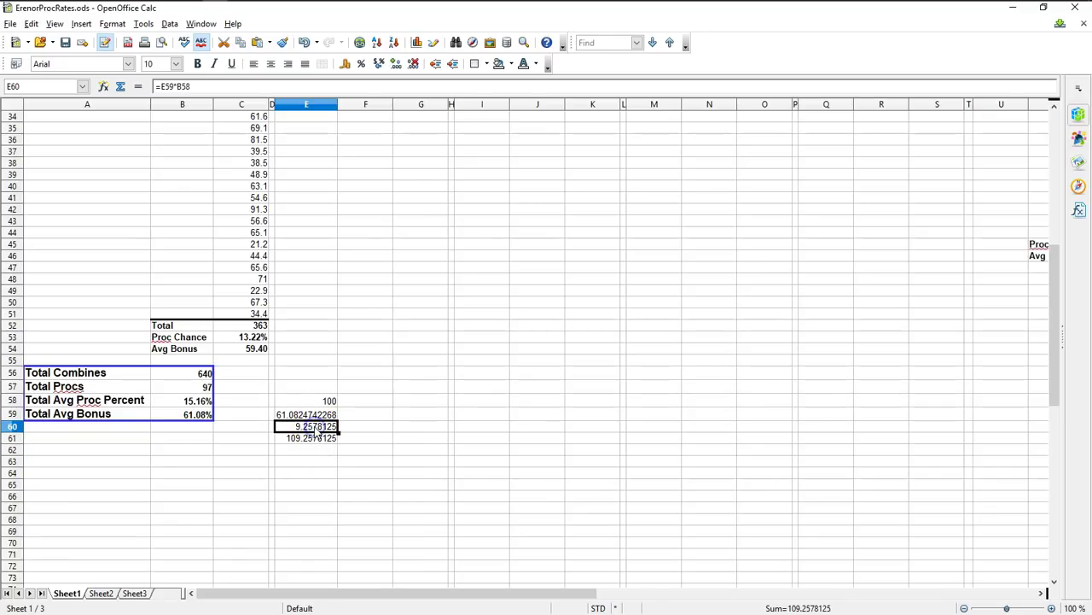
right_click(315, 435)
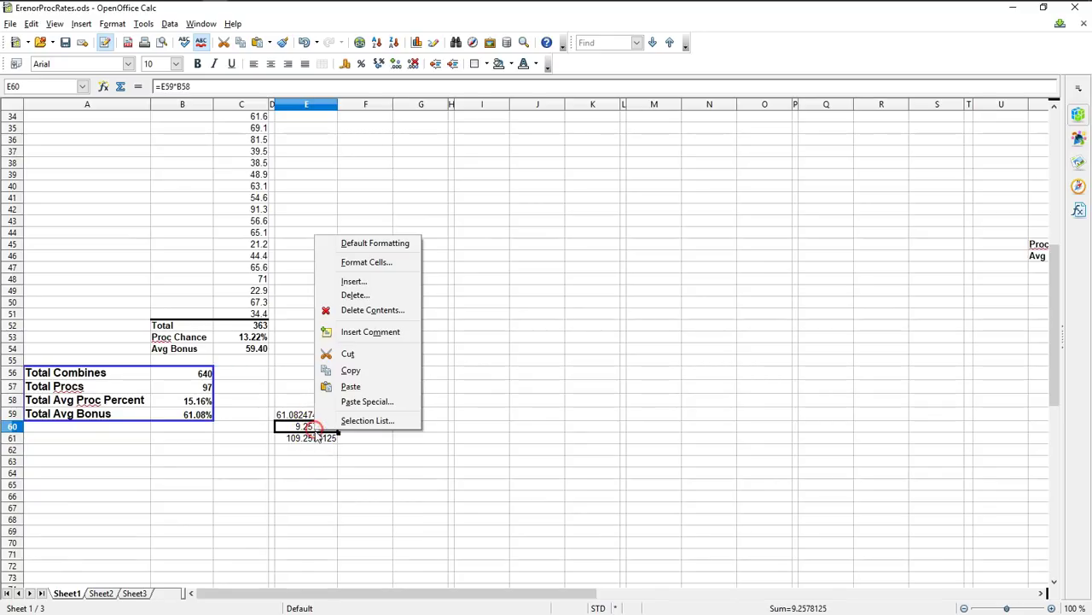
click(392, 264)
click(356, 133)
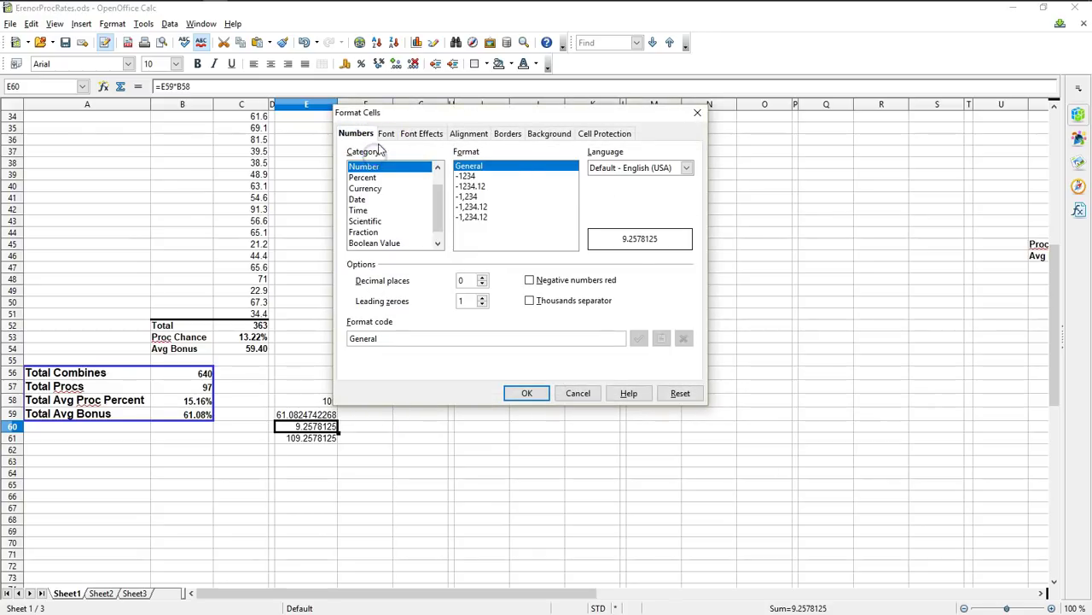
click(378, 176)
click(527, 393)
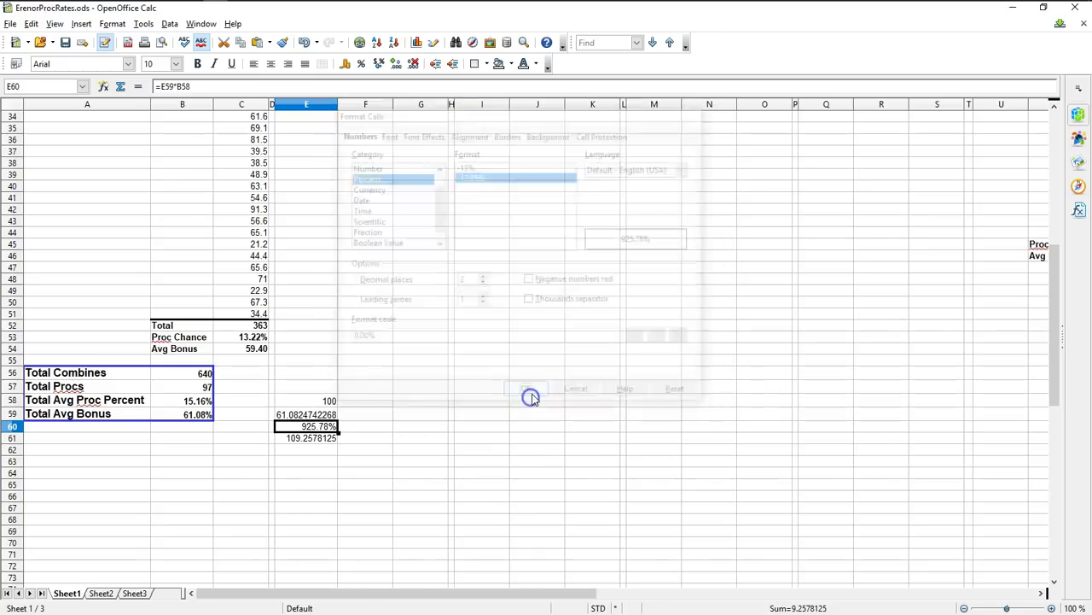
key(ctrl+z)
click(359, 458)
click(317, 426)
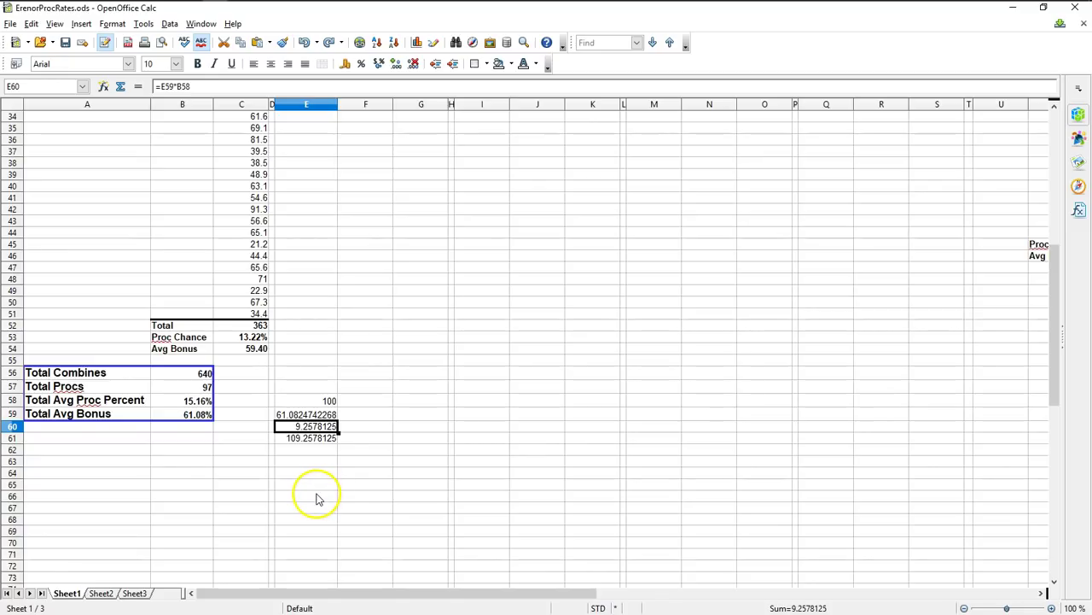
Review the item sections from the top of the sheet and recheck Total Combines in the summary table.
scroll(390, 418, up, 9)
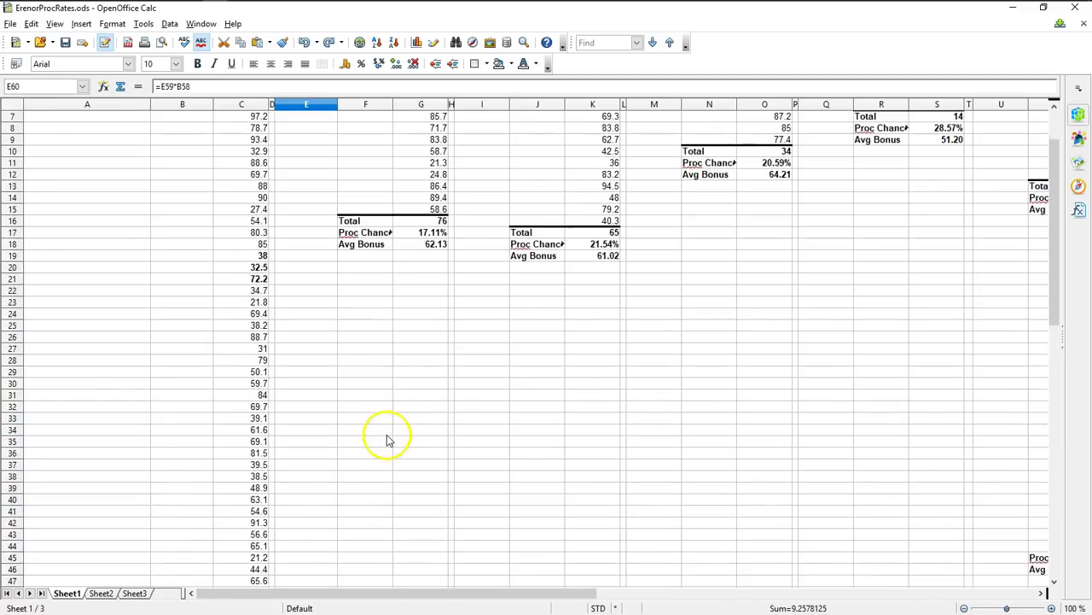
scroll(386, 440, up, 2)
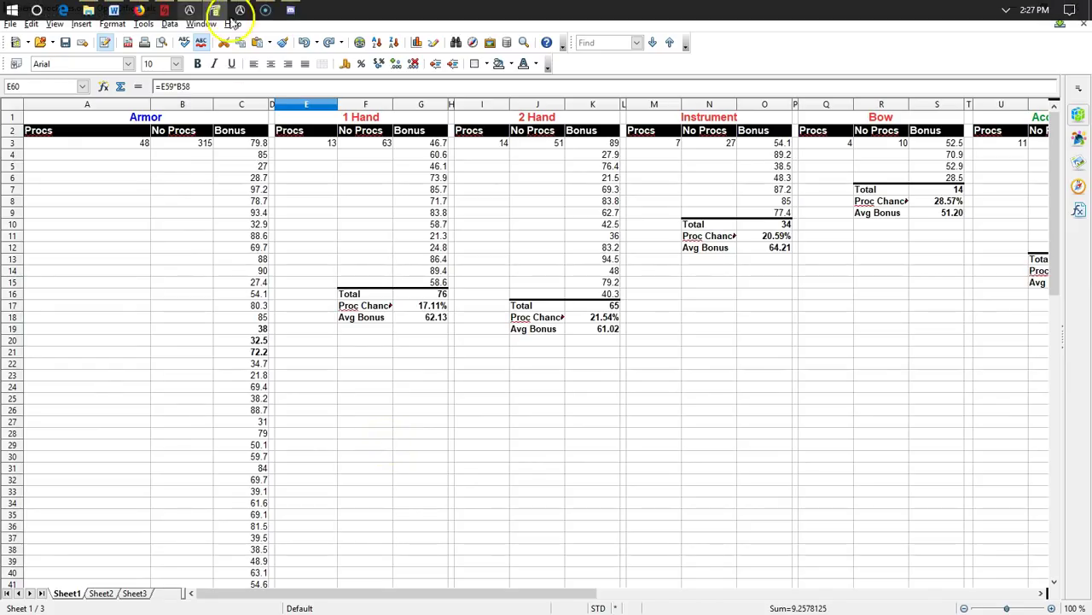
mouse_move(216, 14)
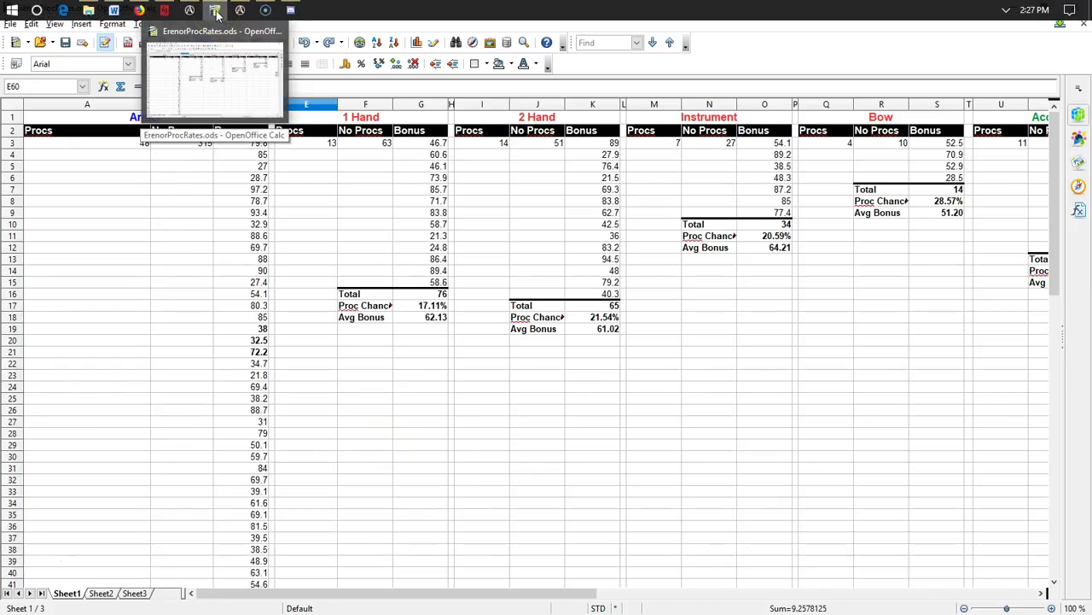
click(461, 503)
scroll(457, 502, down, 7)
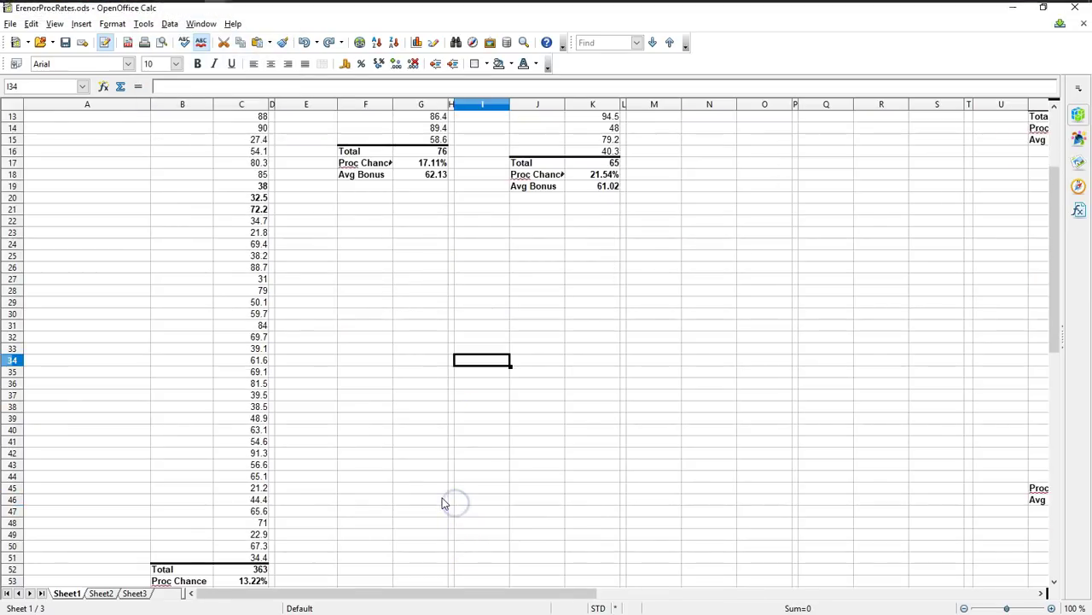
click(192, 512)
scroll(192, 512, down, 1)
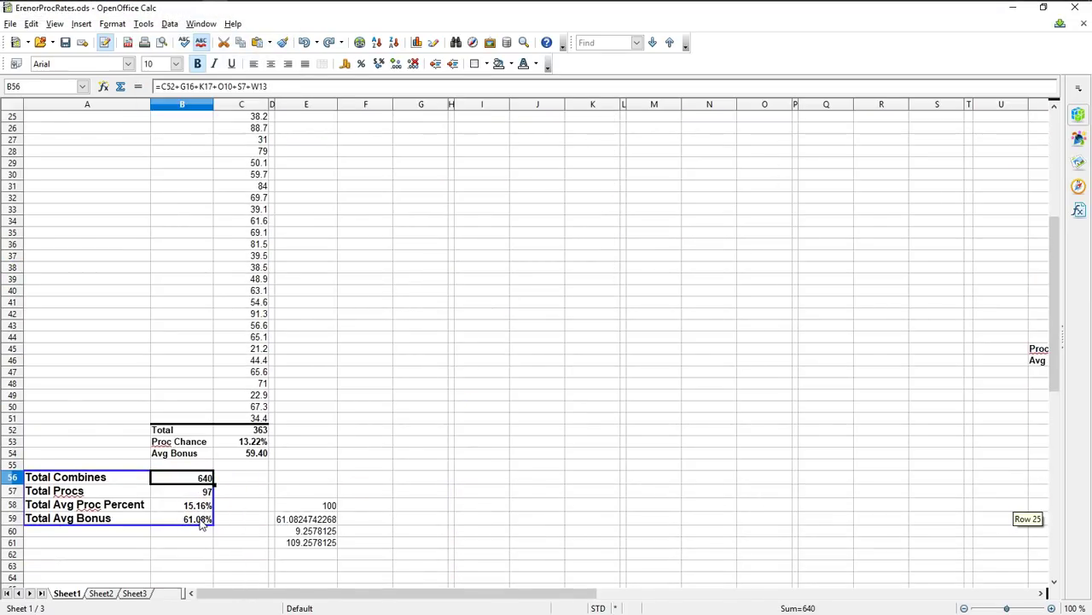
scroll(183, 536, down, 1)
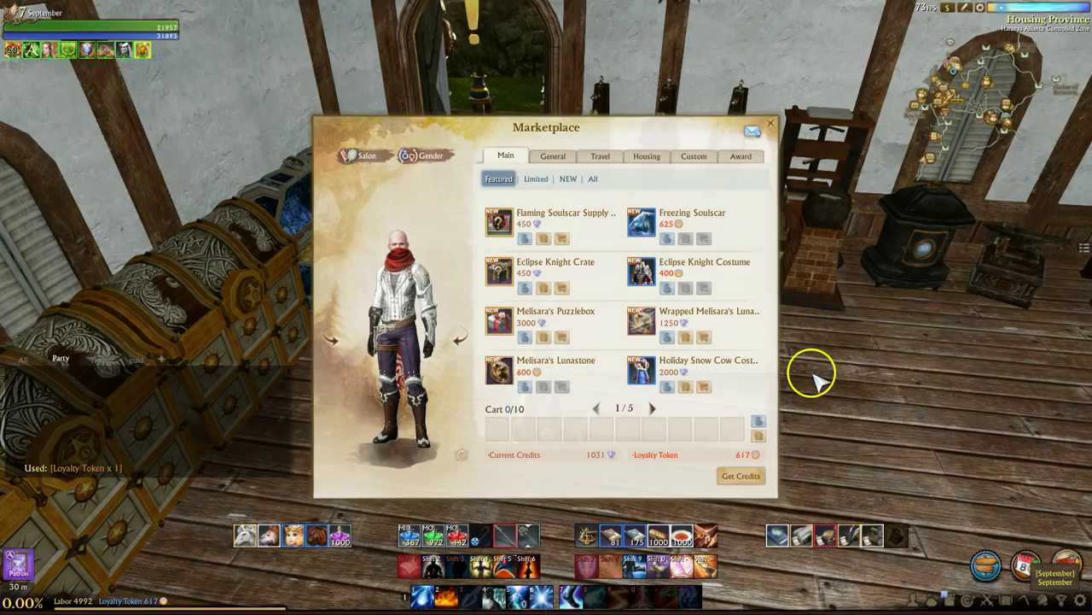
Inspect the Melisara's Lunastone description in the Marketplace and check the equipped costume in the character information.
mouse_move(503, 381)
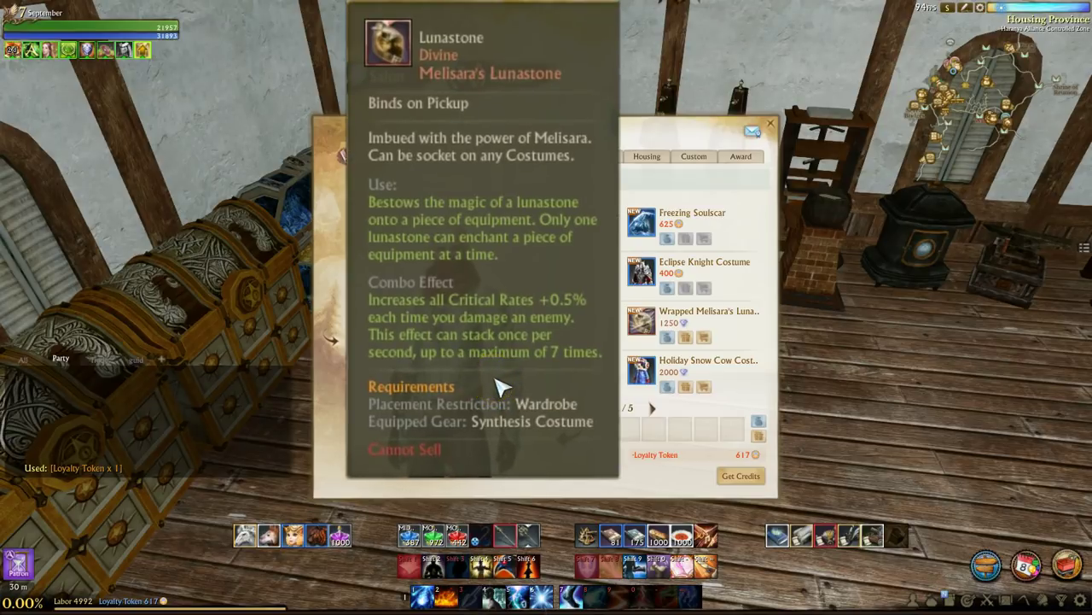
click(503, 385)
key(c)
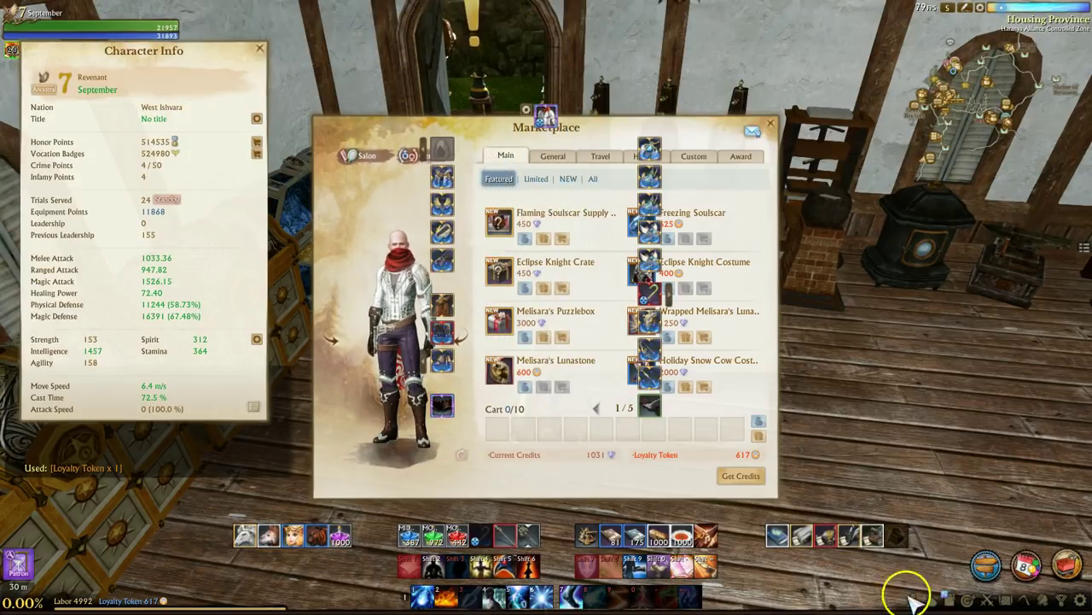
click(545, 113)
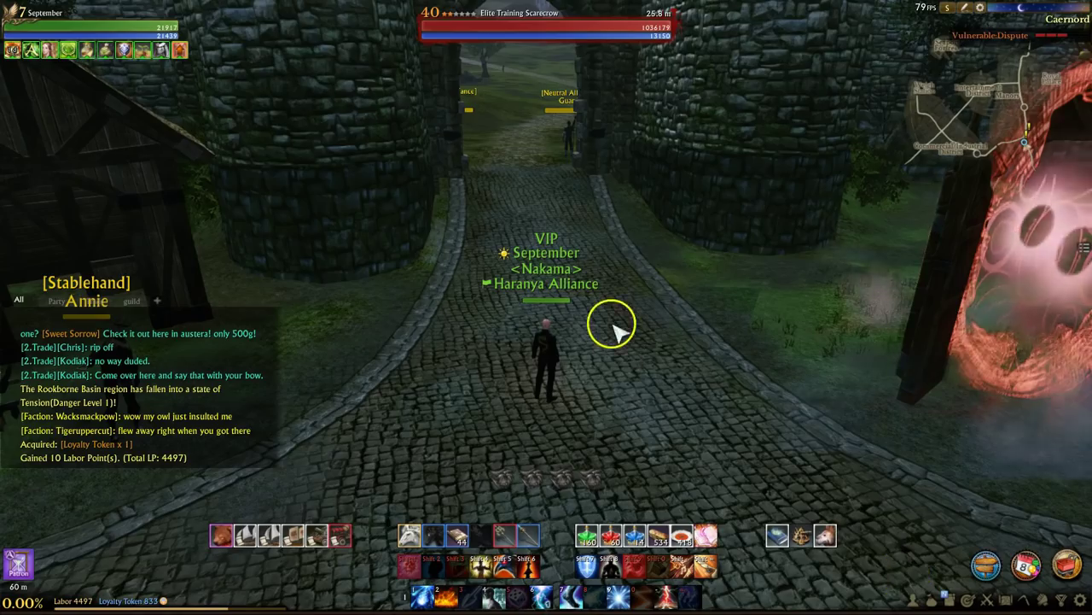
Walk through the castle gate toward the training scarecrows and inspect the equipped Magic Basic Costume's lunastone effect.
key(w)
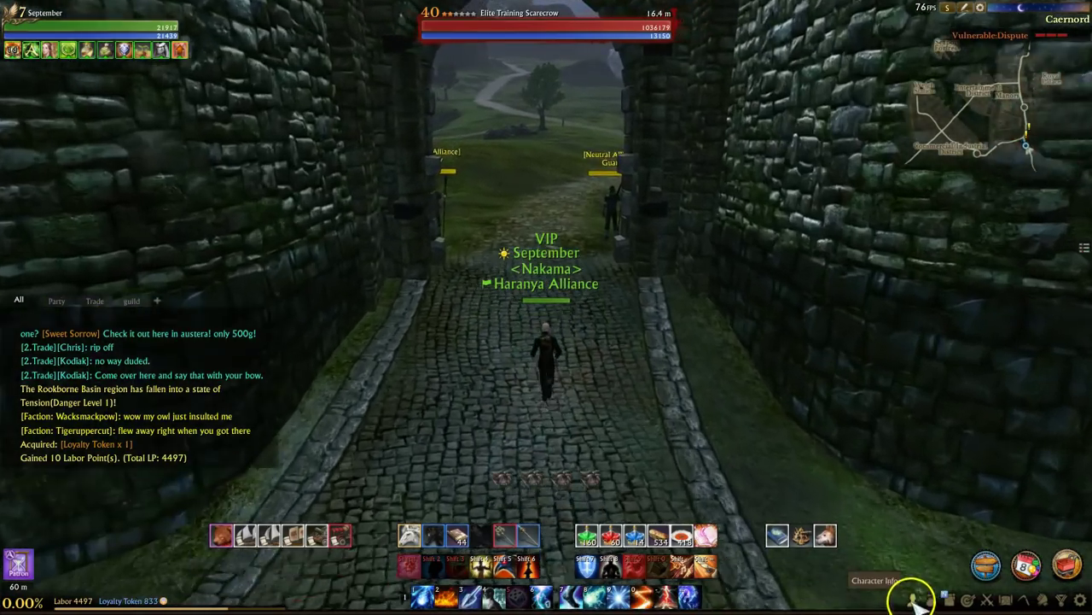
click(913, 599)
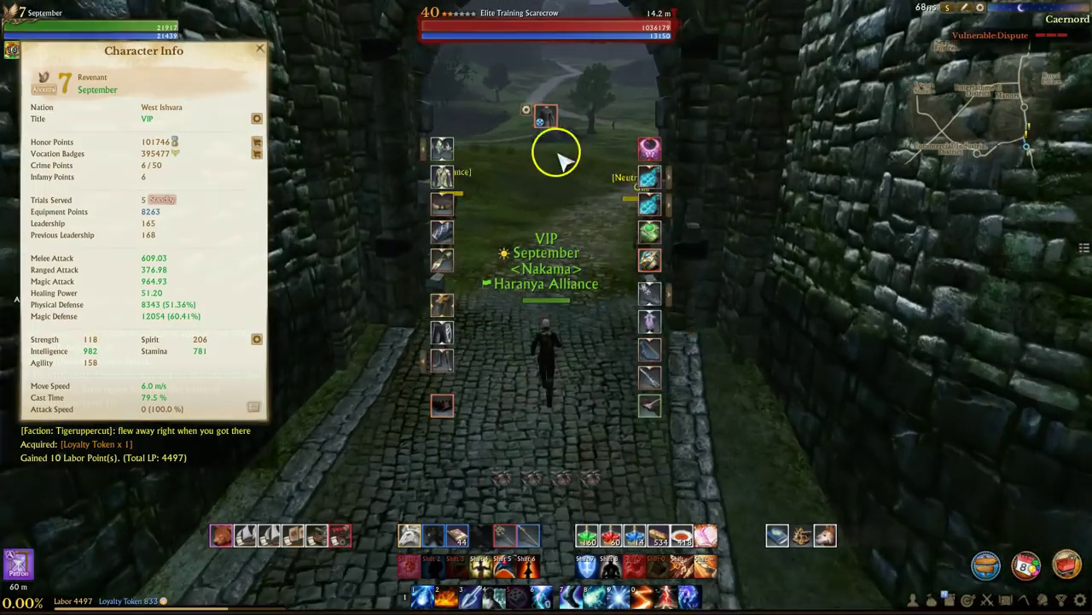
key(w)
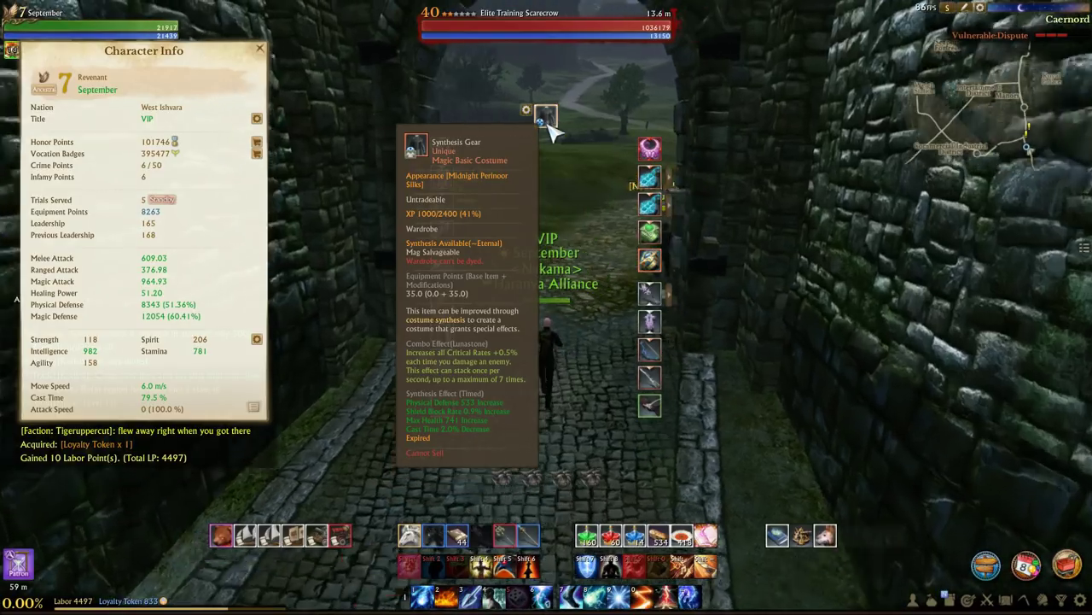
key(w)
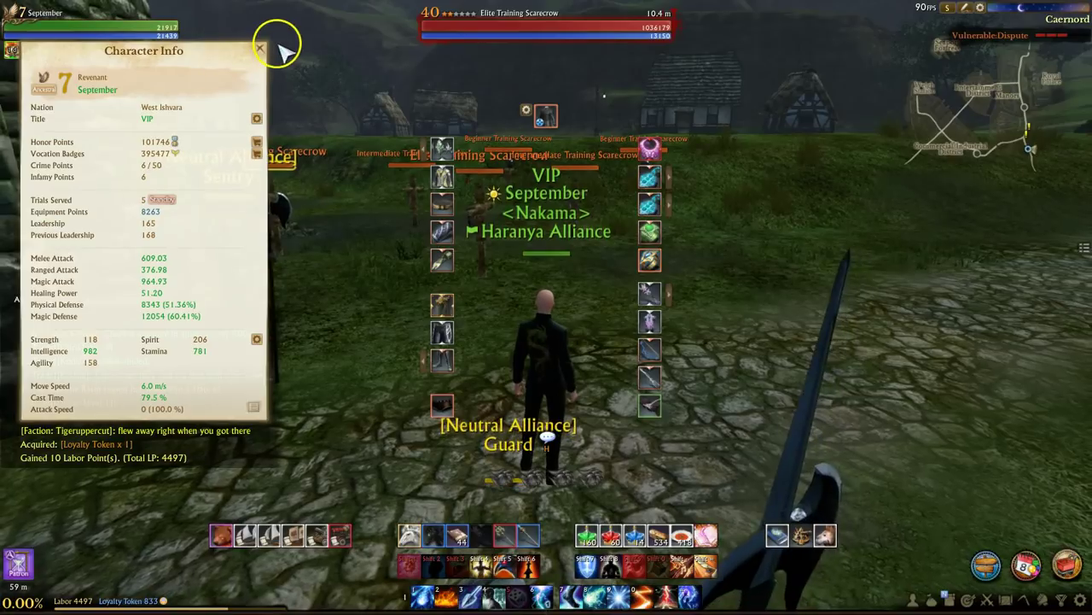
Close the character information and review Melisara's Lunastone among the featured Marketplace items.
click(261, 49)
key(w)
key(a)
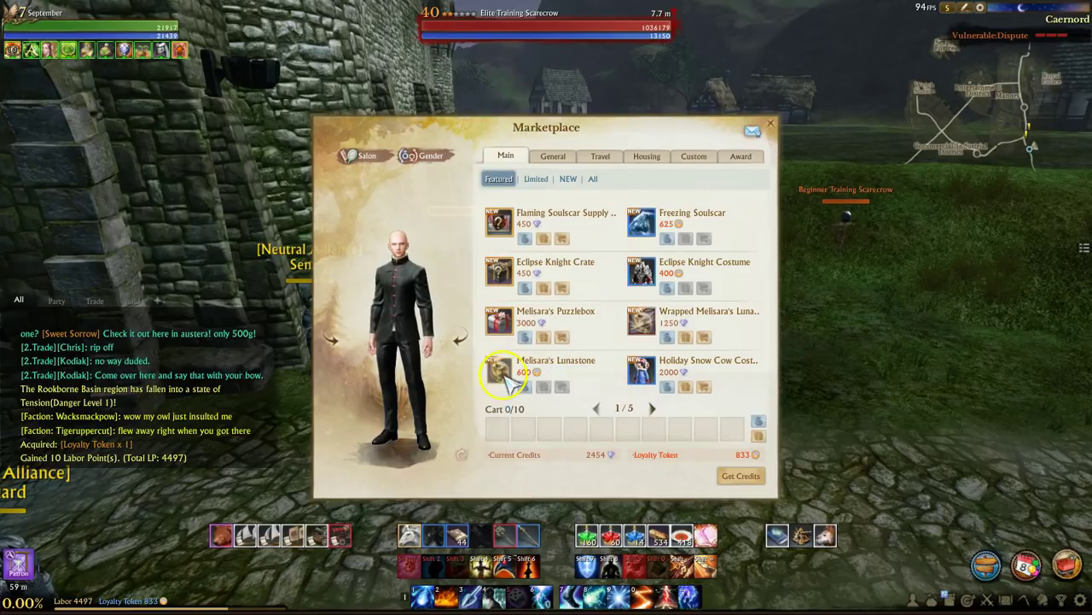
mouse_move(506, 381)
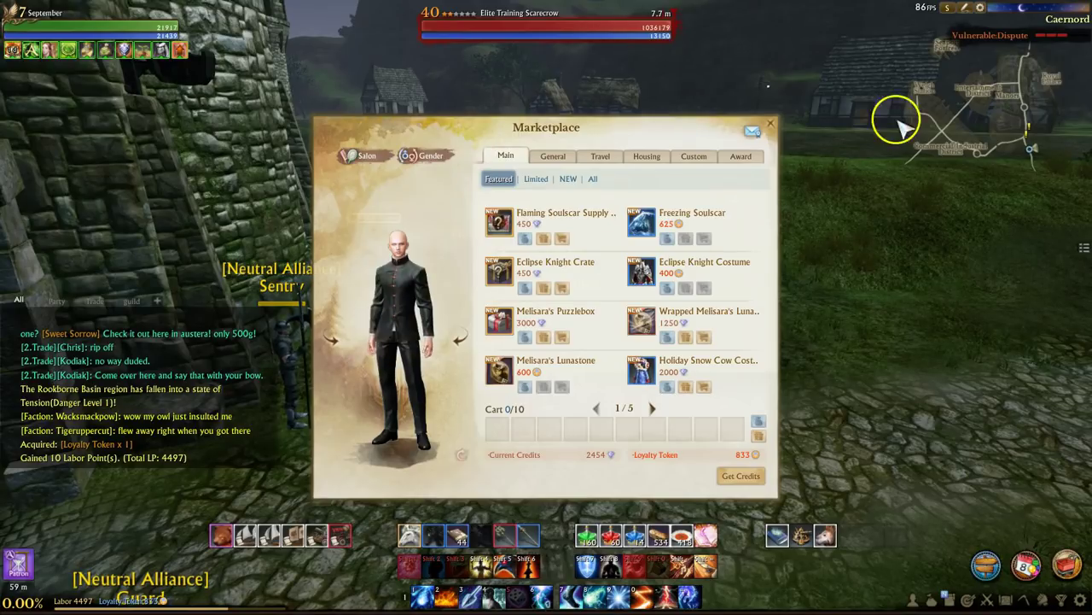
Close the Marketplace and display the character's detailed attack statistics.
click(771, 124)
key(c)
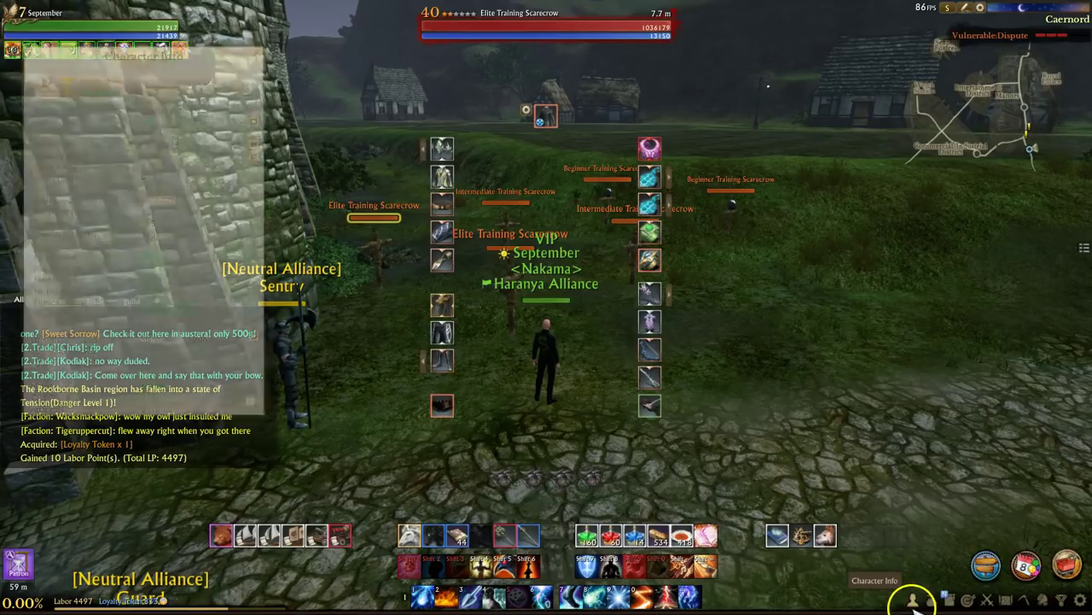
click(254, 408)
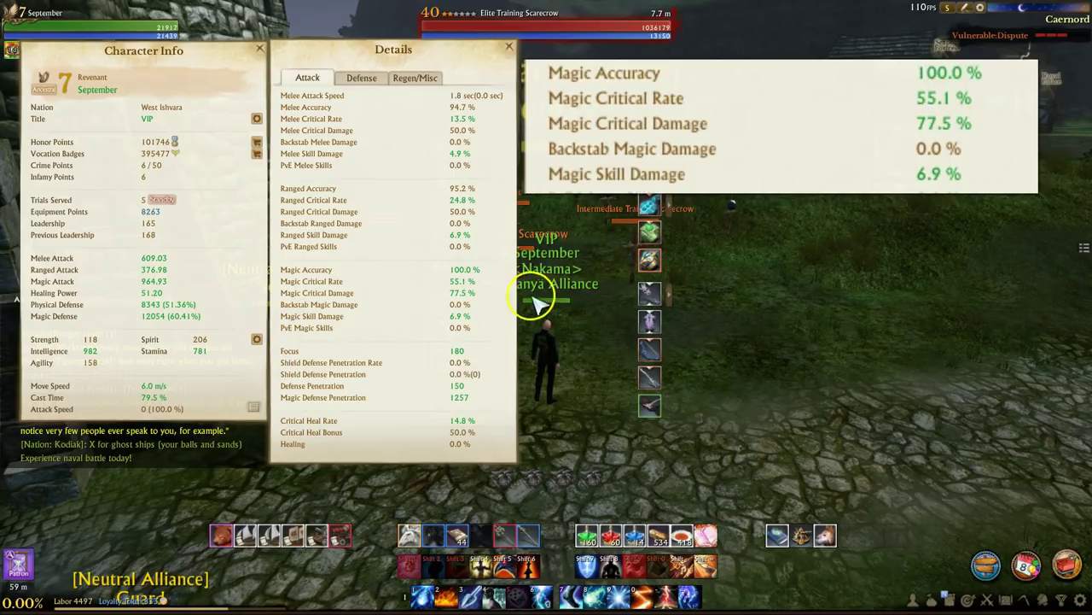
Approach the Elite Training Scarecrow and attack it with skills while watching the Magic Critical Rate.
key(w)
key(w)
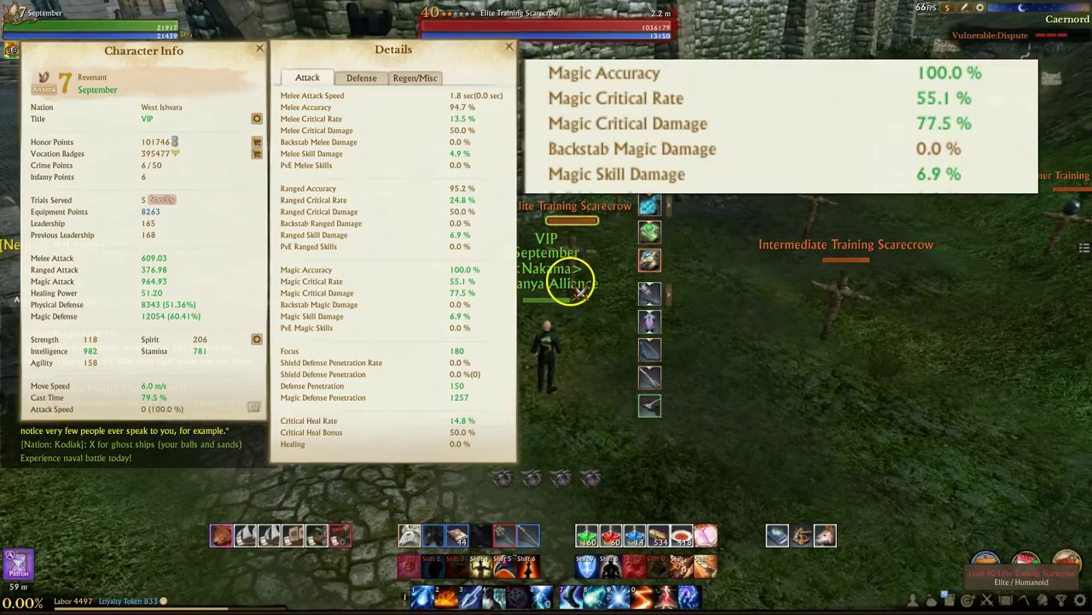
key(1)
key(8)
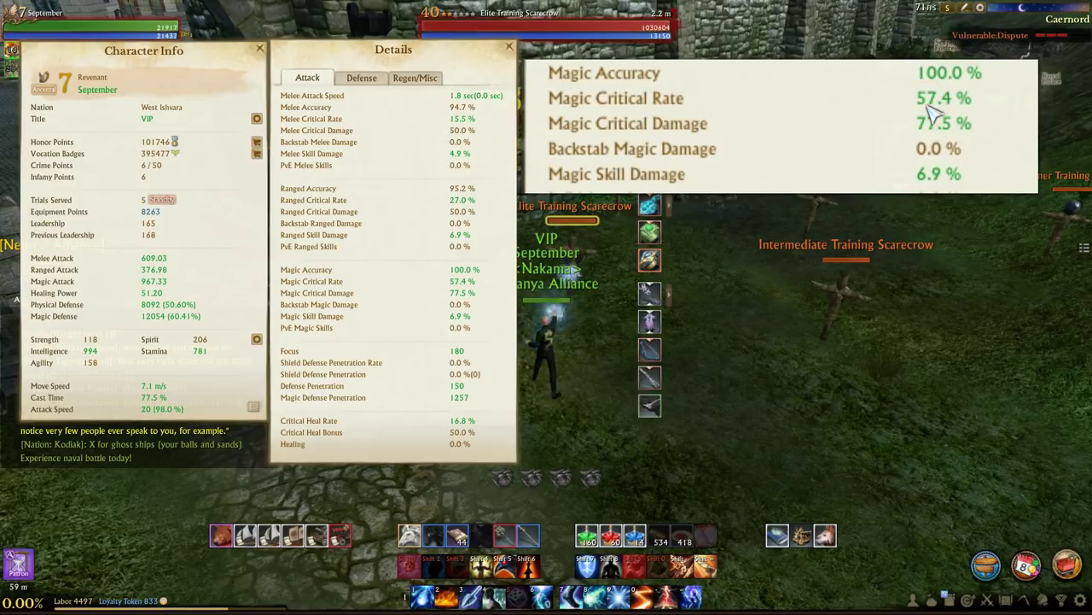
Attack the scarecrow again and move the character information windows clear of the buff bar to inspect the Melisara: Gods and Heroes buff.
key(1)
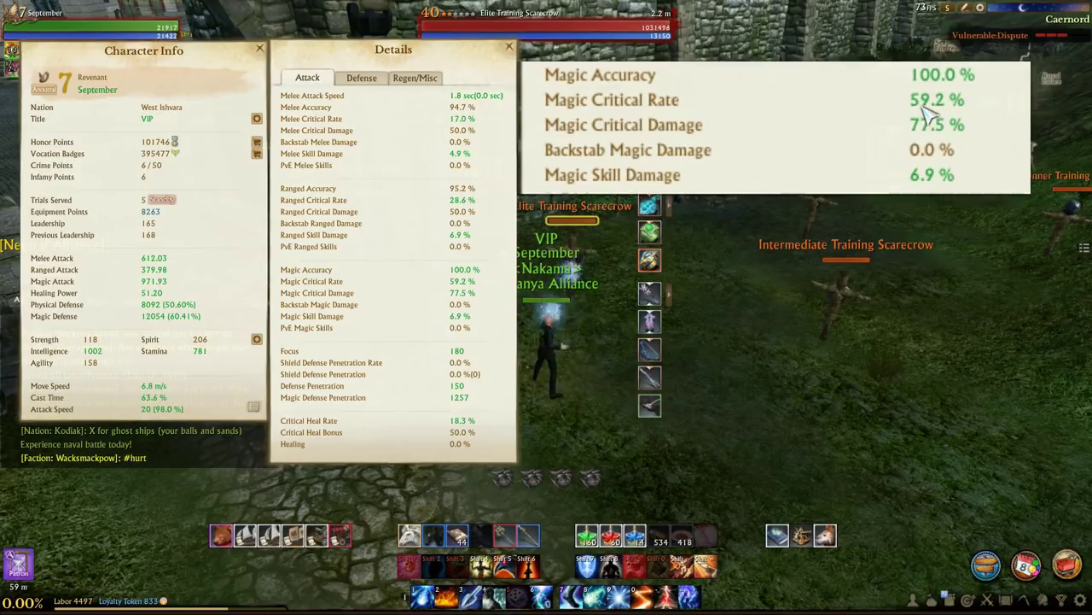
drag(220, 58, 243, 154)
mouse_move(17, 77)
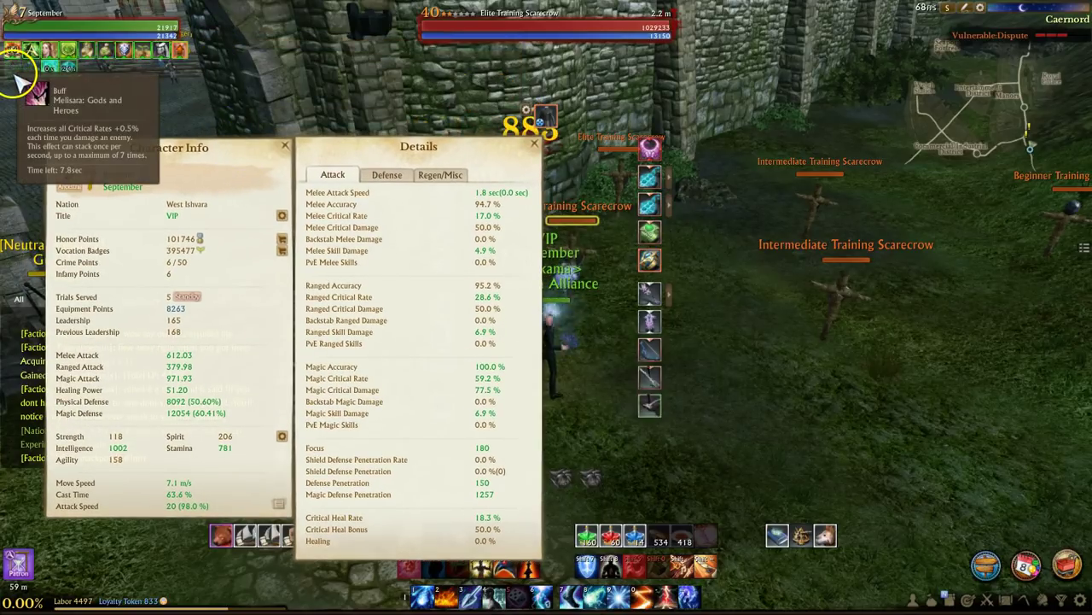